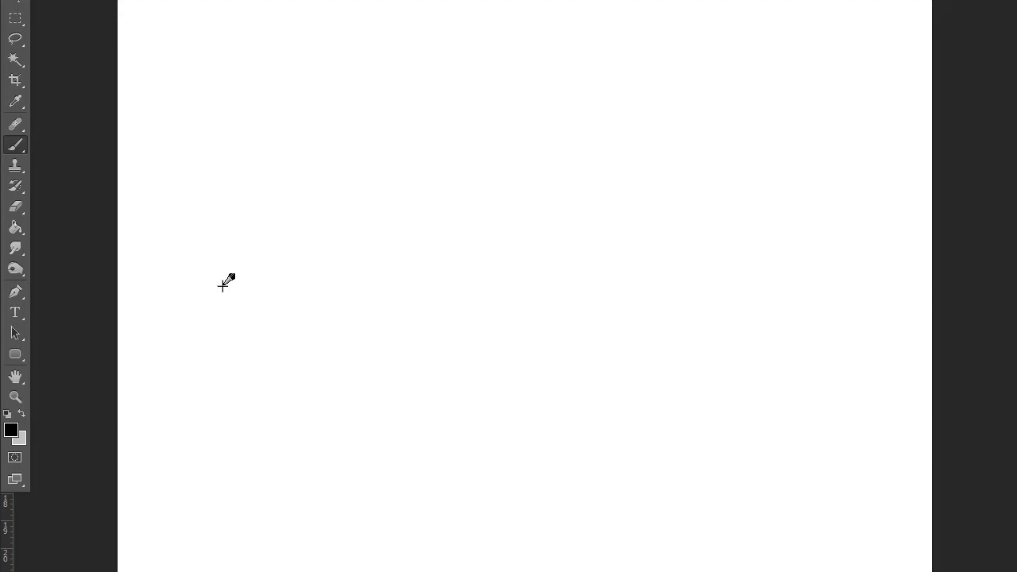
Step: Sketch the outline of the hair across the top of the head in black
left_click_drag(461, 38, 381, 176)
left_click_drag(404, 101, 374, 147)
left_click_drag(348, 10, 302, 159)
left_click_drag(306, 44, 316, 230)
left_click_drag(434, 101, 675, 95)
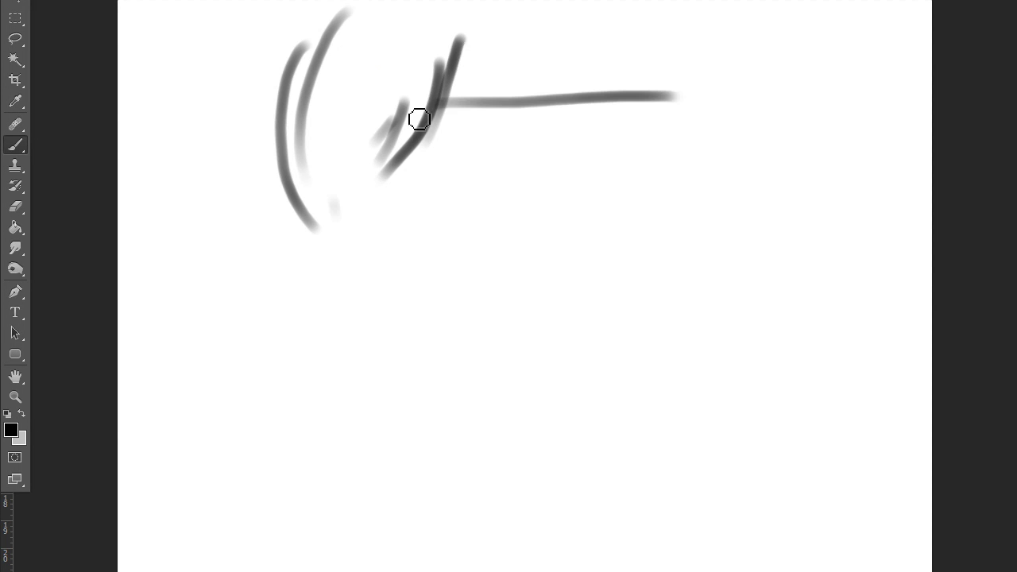
left_click_drag(413, 147, 642, 173)
Step: Sketch hair strands falling across the forehead
left_click_drag(428, 108, 681, 125)
left_click_drag(538, 17, 481, 163)
left_click_drag(476, 68, 449, 189)
left_click_drag(607, 62, 588, 174)
left_click_drag(702, 12, 698, 218)
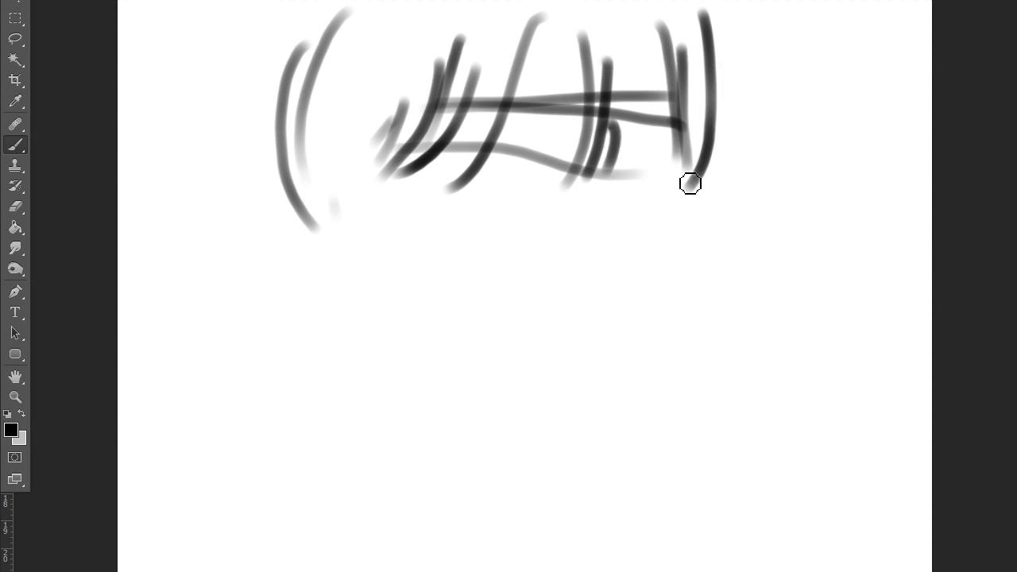
left_click_drag(723, 64, 701, 218)
Step: Sketch the left jaw line and the horizontal feature guide lines
left_click_drag(753, 184, 719, 260)
left_click_drag(371, 205, 390, 329)
mouse_move(393, 234)
left_mouse_down()
mouse_move(432, 405)
mouse_move(500, 469)
left_mouse_up()
left_click_drag(500, 311, 584, 316)
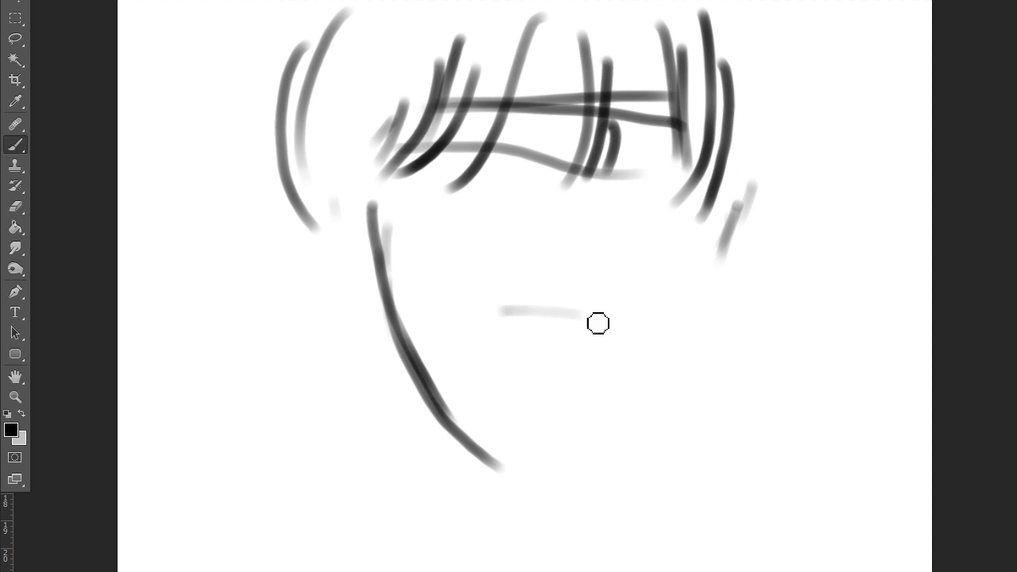
left_click_drag(505, 284, 592, 290)
Step: Draw the centre line down the face with the brow guides
left_click_drag(474, 128, 719, 143)
left_click_drag(427, 144, 665, 152)
left_click_drag(518, 445, 556, 435)
left_click_drag(560, 80, 562, 223)
mouse_move(581, 56)
left_mouse_down()
mouse_move(554, 454)
mouse_move(631, 406)
left_mouse_up()
Step: Sketch the chin and the right jaw line
left_click_drag(580, 467, 687, 353)
left_click_drag(721, 194, 655, 409)
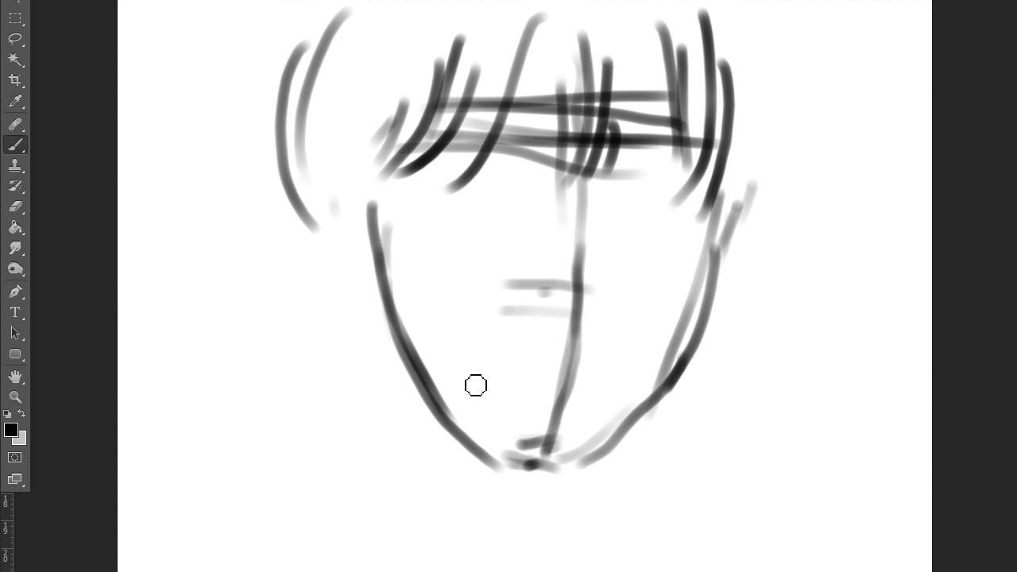
left_click_drag(425, 367, 397, 479)
Step: Add long hair strands down the left side
left_click_drag(316, 152, 343, 316)
left_click_drag(328, 218, 298, 343)
mouse_move(356, 317)
left_mouse_down()
mouse_move(322, 459)
mouse_move(349, 570)
left_mouse_up()
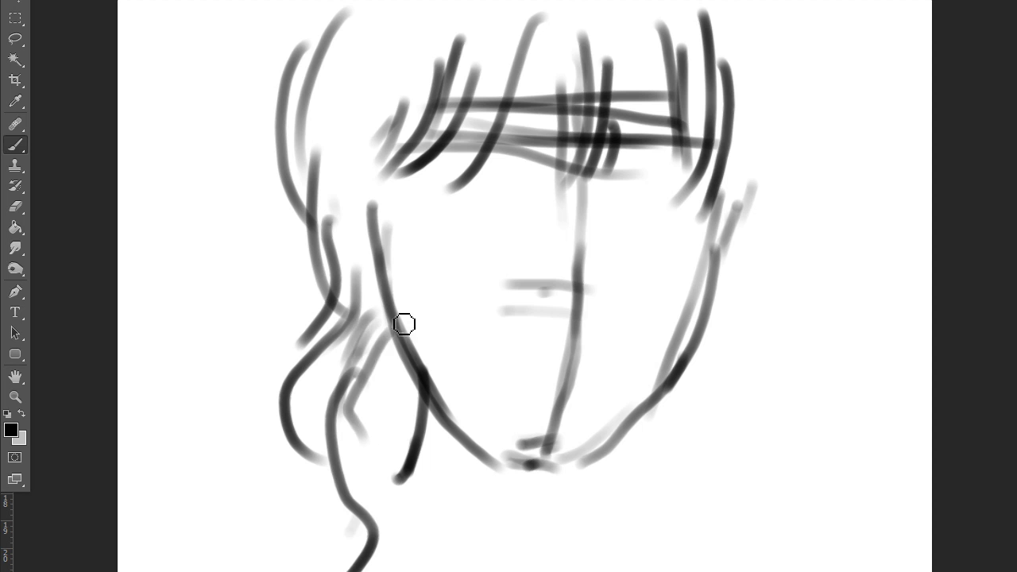
left_click_drag(384, 330, 389, 532)
Step: Sketch the neck, shoulder, right-side hair strands and collar hatching
left_click_drag(671, 387, 802, 436)
left_click_drag(652, 405, 647, 505)
left_click_drag(812, 455, 743, 552)
left_click_drag(753, 120, 735, 230)
left_click_drag(742, 35, 722, 421)
left_click_drag(739, 239, 739, 358)
left_click_drag(742, 302, 672, 531)
left_click_drag(648, 425, 729, 484)
left_click_drag(659, 397, 795, 473)
Step: Add the collar zigzag and hatching on the left side of the neck
left_click_drag(421, 389, 354, 492)
left_click_drag(413, 413, 415, 556)
left_click_drag(409, 445, 350, 564)
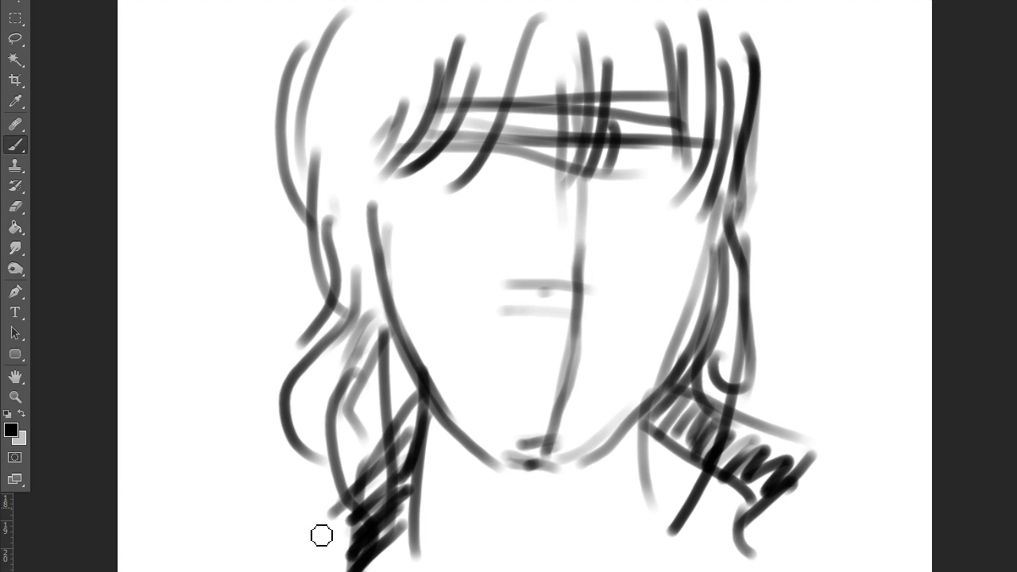
left_click_drag(341, 508, 238, 571)
left_click_drag(214, 548, 270, 534)
Step: Darken the nose line, left face line and right jawline, and block in the mouth
left_click_drag(584, 169, 540, 433)
mouse_move(548, 334)
left_mouse_down()
mouse_move(580, 318)
mouse_move(595, 325)
left_mouse_up()
mouse_move(536, 311)
left_mouse_down()
mouse_move(571, 321)
mouse_move(531, 313)
left_mouse_up()
left_click_drag(373, 191, 384, 348)
left_click_drag(490, 349, 623, 357)
left_click_drag(539, 390, 576, 396)
mouse_move(512, 461)
left_mouse_down()
mouse_move(603, 463)
mouse_move(727, 222)
left_mouse_up()
Step: Draw a wavy hairline across the forehead with bangs sweeping down to it
mouse_move(620, 155)
left_mouse_down()
mouse_move(592, 250)
mouse_move(686, 152)
left_mouse_up()
mouse_move(548, 159)
left_mouse_down()
mouse_move(497, 129)
mouse_move(420, 131)
left_mouse_up()
left_click_drag(528, 71, 385, 170)
left_click_drag(439, 156, 413, 179)
mouse_move(352, 206)
left_mouse_down()
mouse_move(358, 228)
mouse_move(344, 265)
left_mouse_up()
left_click_drag(616, 156, 592, 316)
Step: Draw both eyes with the upper lids, shading and pupils
left_click_drag(608, 203, 672, 204)
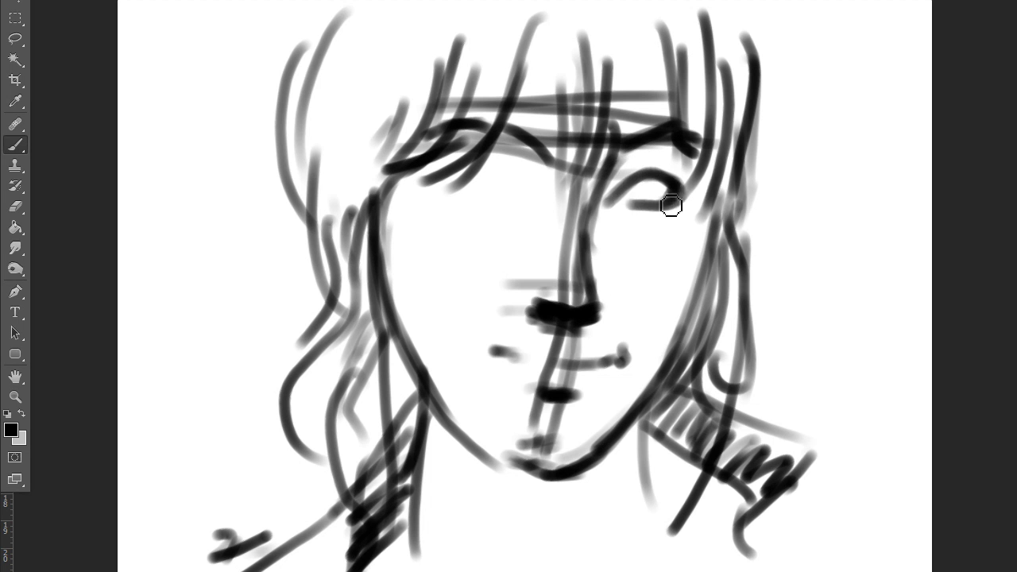
mouse_move(526, 196)
left_mouse_down()
mouse_move(498, 169)
mouse_move(431, 192)
mouse_move(508, 204)
mouse_move(488, 175)
mouse_move(506, 220)
left_mouse_up()
mouse_move(492, 174)
left_mouse_down()
mouse_move(476, 193)
mouse_move(513, 191)
left_mouse_up()
left_click_drag(627, 189, 644, 193)
Step: Paint the dark line between the lips and shade the lower lip and right cheek edge
left_click(494, 347)
left_click_drag(497, 352, 628, 359)
left_click_drag(563, 379, 599, 393)
mouse_move(717, 199)
left_mouse_down()
mouse_move(712, 300)
mouse_move(560, 470)
left_mouse_up()
Step: Darken the jawline and add the neck lines
mouse_move(429, 385)
left_mouse_down()
mouse_move(522, 472)
mouse_move(421, 381)
mouse_move(409, 500)
left_mouse_up()
left_click_drag(636, 409, 633, 528)
left_click_drag(682, 191, 642, 195)
Step: Retouch the left eye in white, then darken the irises and chin in black
key("x")
mouse_move(477, 195)
left_mouse_down()
mouse_move(517, 202)
mouse_move(503, 187)
mouse_move(456, 194)
left_mouse_up()
key("x")
key("x")
key("x")
left_click_drag(585, 386, 572, 429)
mouse_move(715, 162)
left_mouse_down()
mouse_move(623, 438)
mouse_move(508, 461)
left_mouse_up()
Step: Hatch shading below the chin and draw the collar line with hatching beneath
left_click_drag(624, 512, 556, 560)
left_click_drag(699, 517, 644, 556)
left_click_drag(774, 464, 890, 505)
left_click_drag(782, 493, 767, 528)
left_click_drag(802, 496, 784, 548)
left_click_drag(819, 501, 803, 549)
left_click_drag(832, 512, 840, 548)
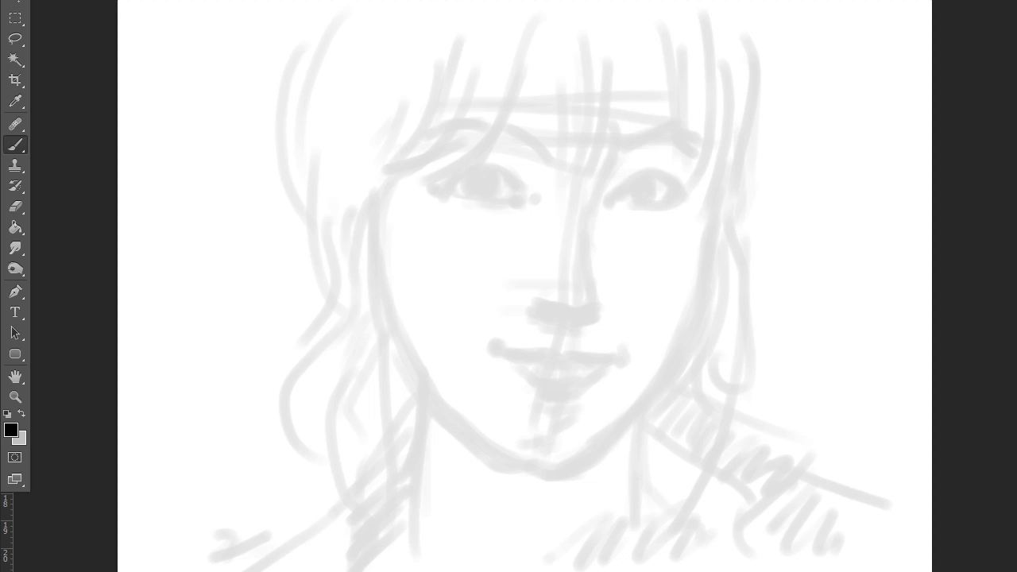
Step: Lay soft dark shading over the right hair, right cheek, jaw and chin
left_click_drag(699, 40, 642, 103)
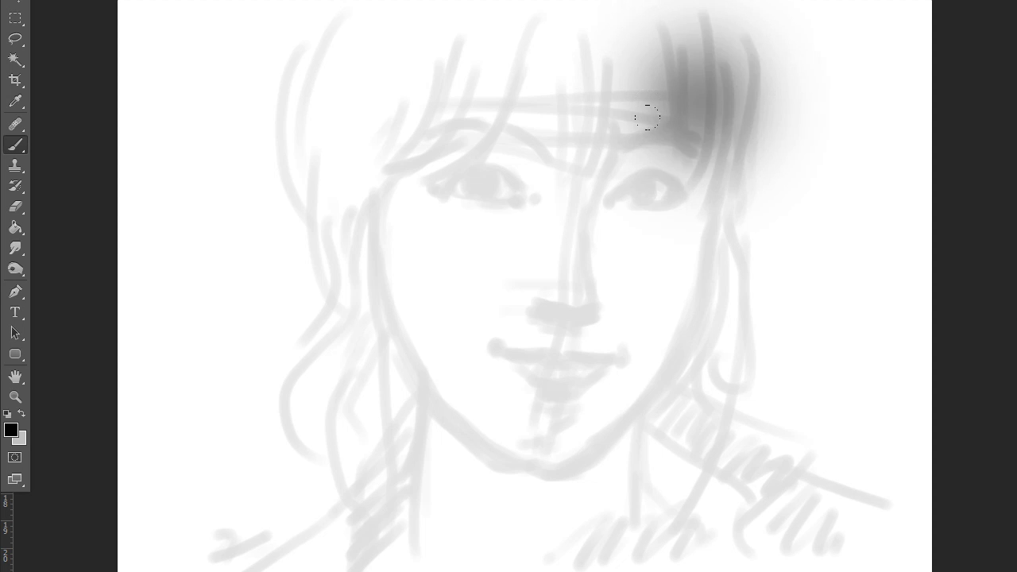
left_click_drag(715, 103, 666, 189)
mouse_move(665, 144)
left_mouse_down()
mouse_move(659, 199)
mouse_move(564, 377)
mouse_move(529, 360)
mouse_move(422, 378)
mouse_move(711, 485)
left_mouse_up()
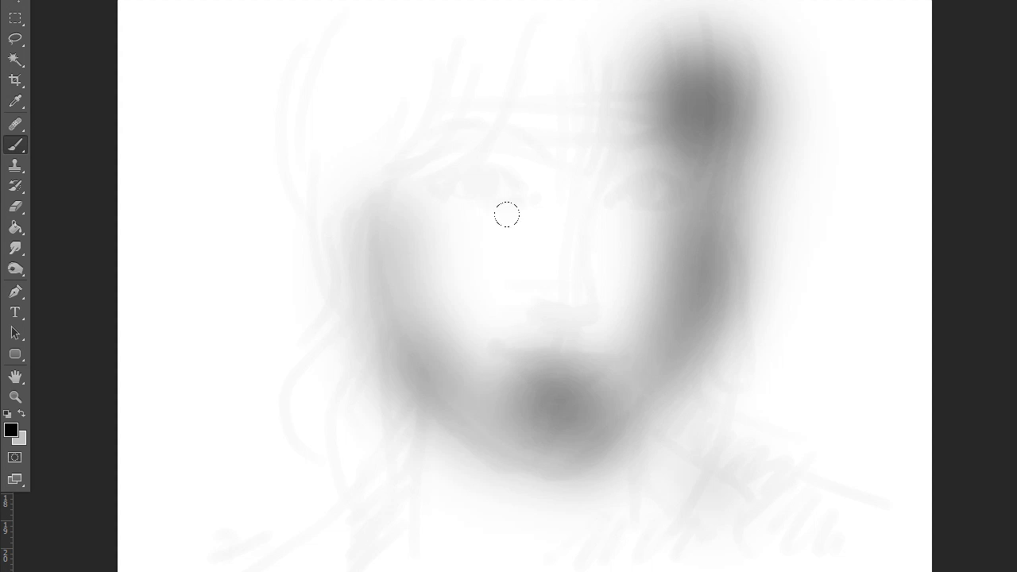
left_click_drag(715, 310, 587, 460)
mouse_move(683, 286)
left_mouse_down()
mouse_move(585, 334)
mouse_move(384, 220)
mouse_move(499, 315)
mouse_move(408, 112)
mouse_move(583, 134)
mouse_move(493, 318)
mouse_move(561, 284)
mouse_move(568, 208)
mouse_move(556, 168)
mouse_move(404, 413)
mouse_move(476, 486)
mouse_move(659, 492)
left_mouse_up()
Step: Shade the eyes, forehead, nose and mouth area, then lighten the left cheek with sampled light grey
mouse_move(358, 492)
left_mouse_down()
mouse_move(421, 91)
mouse_move(530, 191)
left_mouse_up()
mouse_move(526, 265)
left_mouse_down()
mouse_move(481, 323)
mouse_move(540, 345)
mouse_move(586, 317)
mouse_move(608, 132)
mouse_move(669, 173)
mouse_move(486, 127)
mouse_move(570, 35)
mouse_move(508, 8)
mouse_move(288, 147)
mouse_move(320, 191)
mouse_move(254, 445)
left_mouse_up()
mouse_move(318, 317)
left_mouse_down()
mouse_move(365, 388)
mouse_move(405, 273)
mouse_move(340, 293)
mouse_move(469, 397)
left_mouse_up()
left_click(404, 227, "alt")
mouse_move(403, 227)
left_mouse_down()
mouse_move(413, 333)
mouse_move(460, 400)
mouse_move(526, 433)
mouse_move(487, 390)
mouse_move(514, 406)
mouse_move(553, 390)
mouse_move(636, 323)
mouse_move(651, 283)
mouse_move(574, 241)
mouse_move(565, 191)
mouse_move(649, 214)
mouse_move(637, 250)
left_mouse_up()
Step: Sample greys from the face to lighten below the nose, the right brow and beside the nostril
left_click(622, 304, "alt")
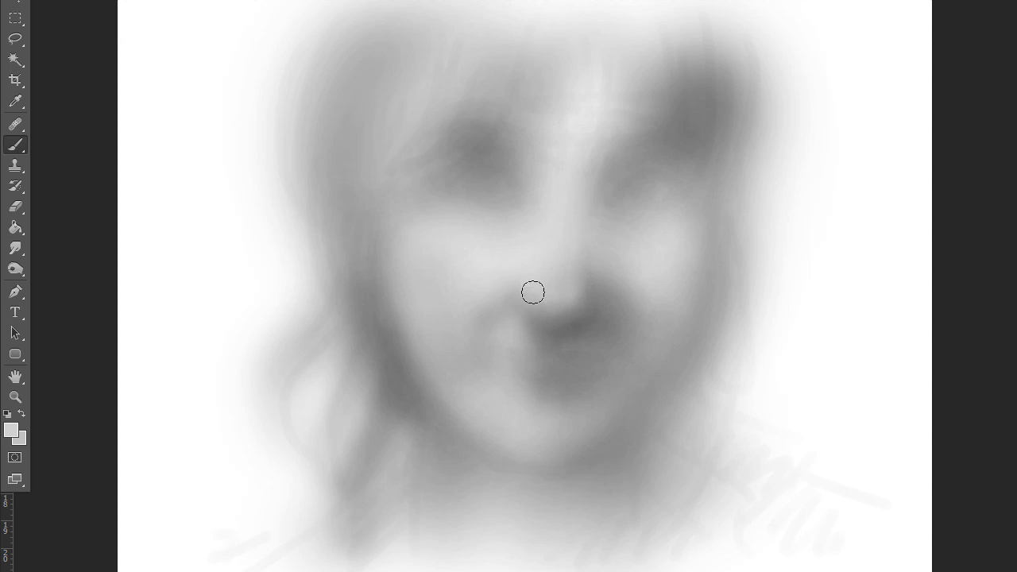
mouse_move(592, 295)
left_mouse_down()
mouse_move(589, 322)
mouse_move(521, 336)
mouse_move(548, 359)
left_mouse_up()
left_click(576, 330, "alt")
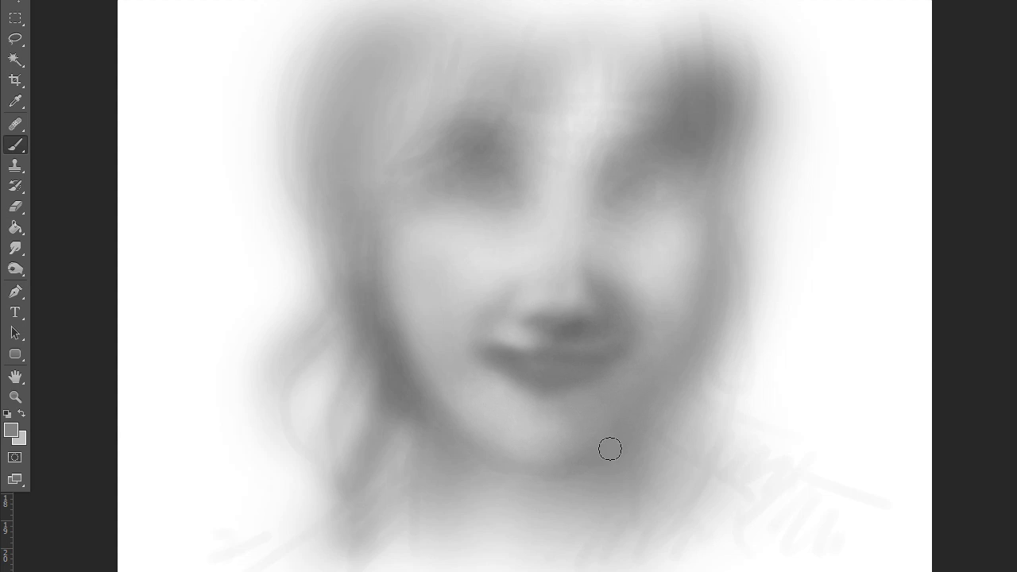
left_click_drag(646, 171, 685, 157)
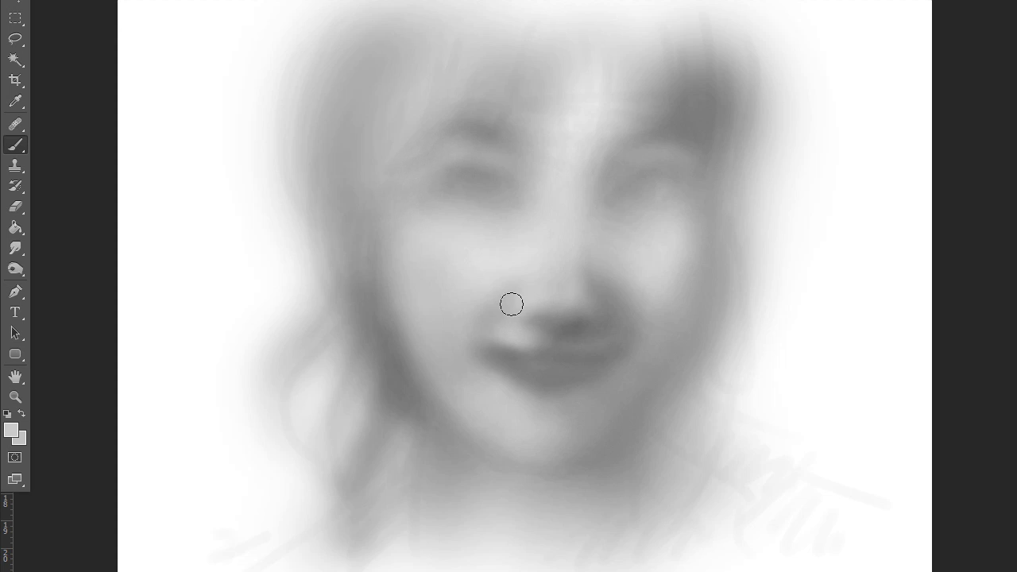
mouse_move(596, 325)
left_mouse_down()
mouse_move(595, 302)
mouse_move(548, 321)
mouse_move(598, 294)
left_mouse_up()
left_click(548, 322, "alt")
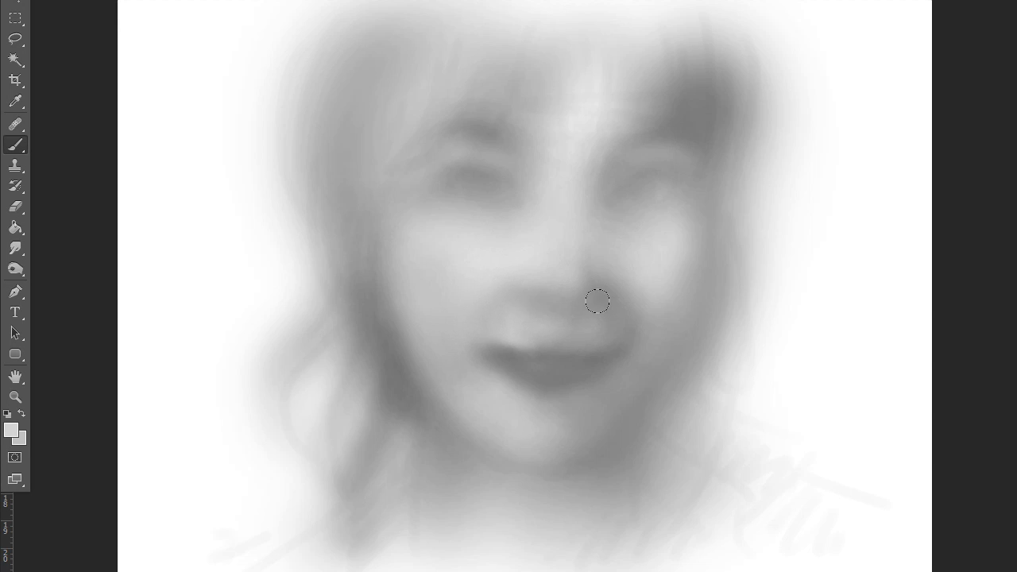
left_click(601, 358, "alt")
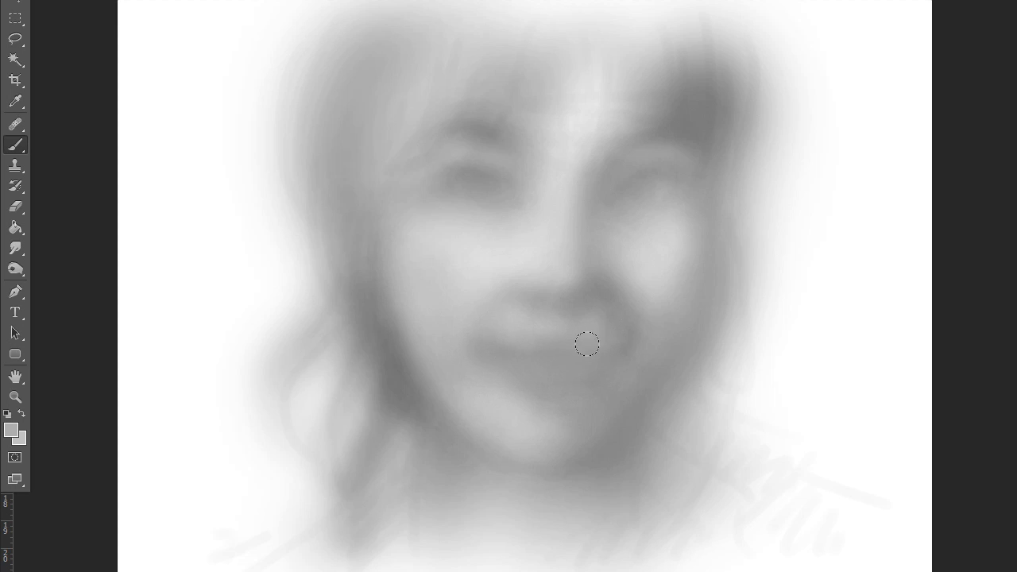
Step: Deepen the line between the lips and shade the crease above the right eye
mouse_move(499, 353)
left_mouse_down()
mouse_move(593, 355)
mouse_move(522, 357)
mouse_move(565, 389)
mouse_move(579, 379)
left_mouse_up()
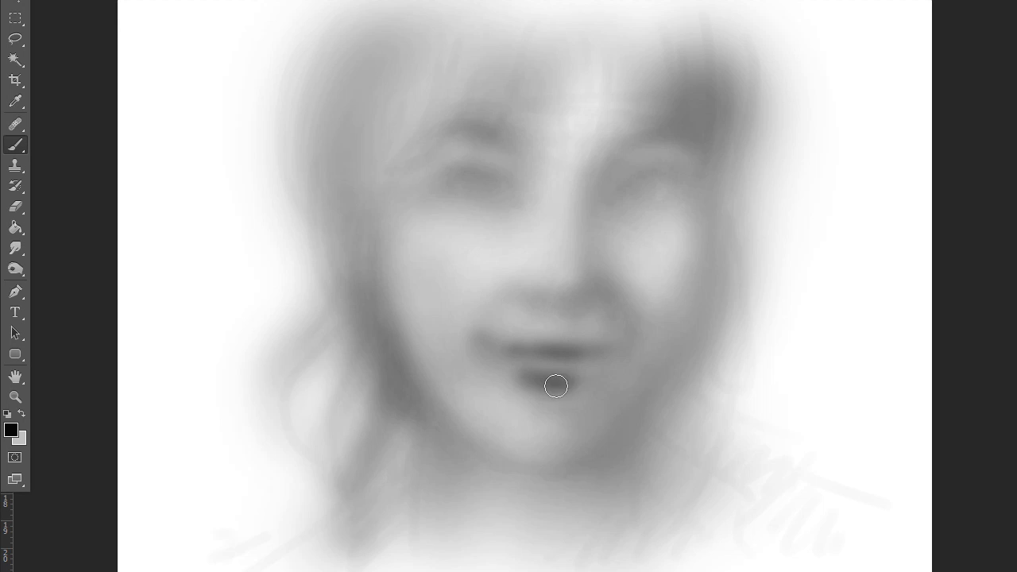
left_click_drag(508, 357, 578, 367)
left_click_drag(613, 174, 641, 148)
Step: Paint dark hair strands from the crown down to the left brow and left side of the face
left_click_drag(461, 129, 501, 143)
left_click_drag(512, 39, 506, 50)
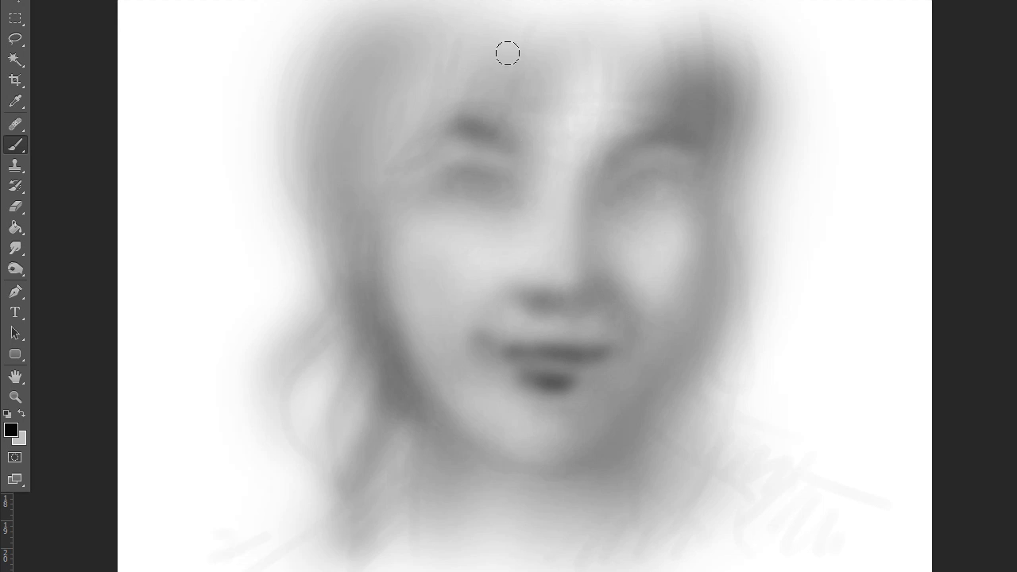
left_click_drag(524, 16, 436, 143)
left_click_drag(477, 24, 379, 149)
left_click_drag(421, 56, 368, 204)
left_click_drag(373, 159, 358, 349)
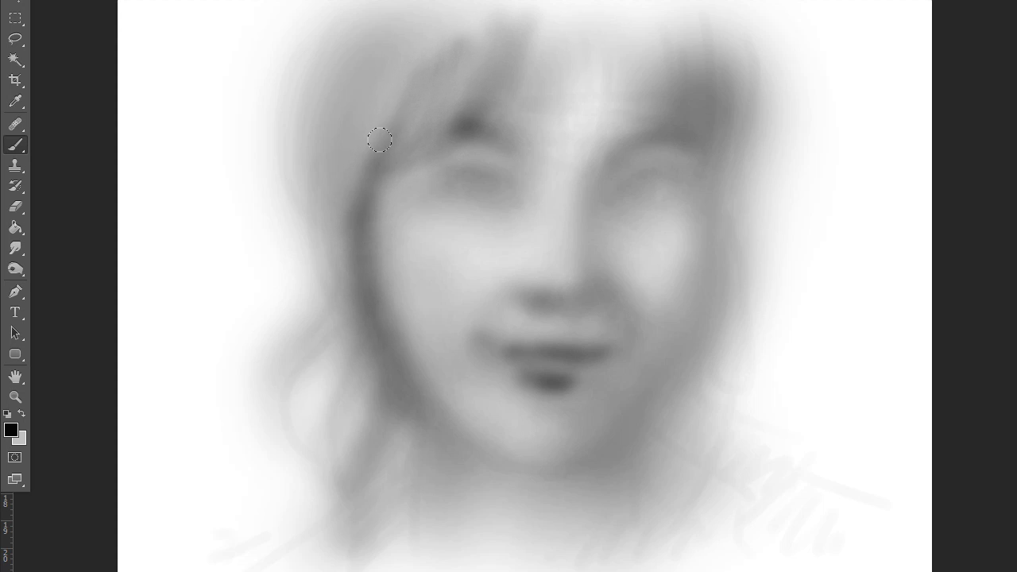
left_click_drag(378, 111, 325, 294)
left_click_drag(325, 193, 333, 109)
mouse_move(476, 4)
left_mouse_down()
mouse_move(349, 96)
mouse_move(351, 129)
left_mouse_up()
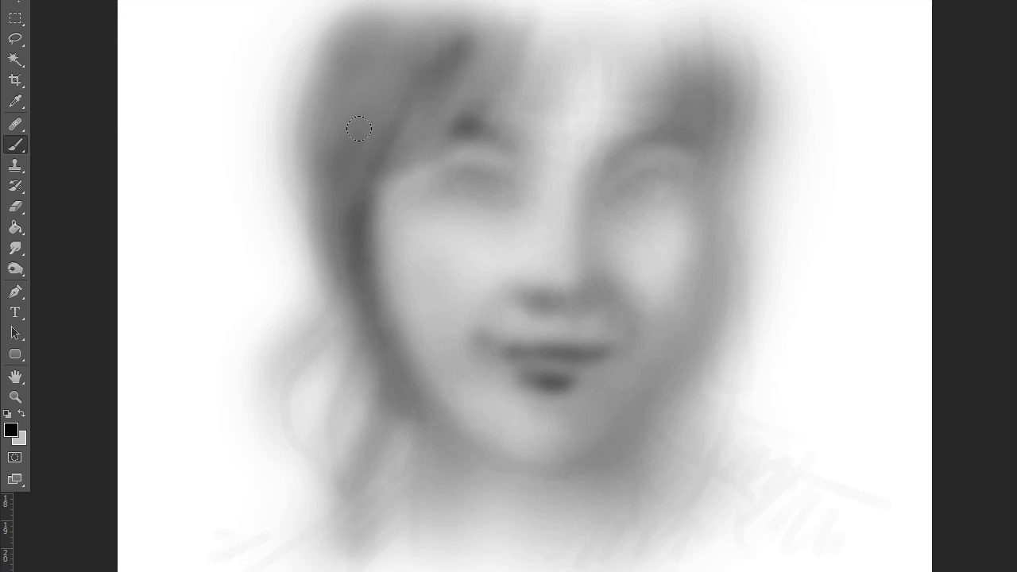
left_click_drag(365, 166, 326, 349)
left_click_drag(349, 247, 291, 381)
Step: Shade the hair on both sides of the face down past the jawline to the neck
left_click_drag(345, 305, 354, 373)
left_click_drag(318, 341, 357, 509)
left_click_drag(365, 365, 405, 480)
left_click_drag(374, 310, 417, 405)
left_click_drag(357, 216, 386, 341)
left_click_drag(727, 127, 738, 238)
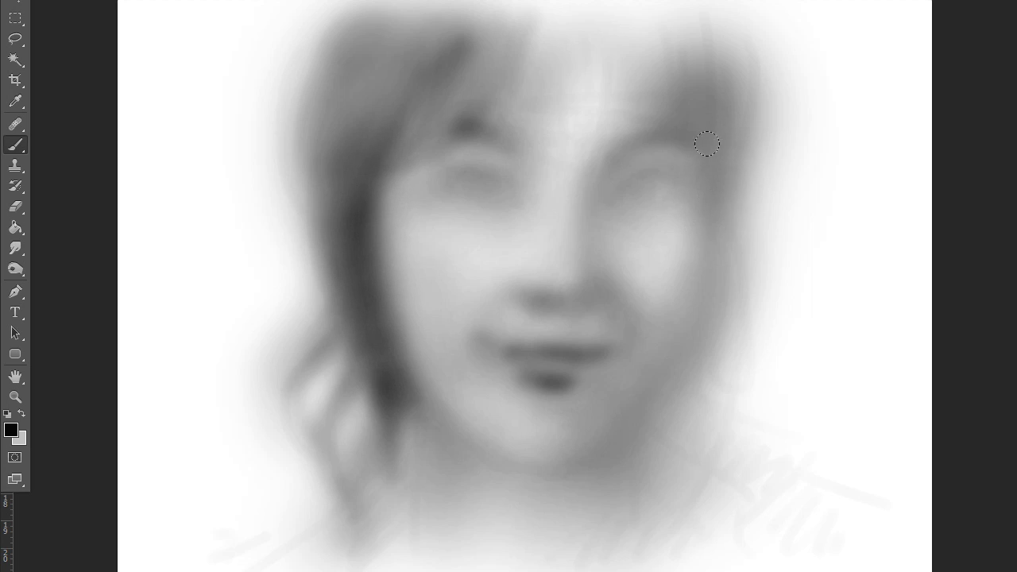
left_click_drag(704, 141, 715, 325)
left_click_drag(707, 382, 663, 254)
mouse_move(731, 413)
left_mouse_down()
mouse_move(637, 295)
mouse_move(456, 482)
mouse_move(440, 465)
mouse_move(556, 524)
left_mouse_up()
Step: Paint the right eyebrow and hair strands falling across the forehead
left_click_drag(624, 147, 675, 136)
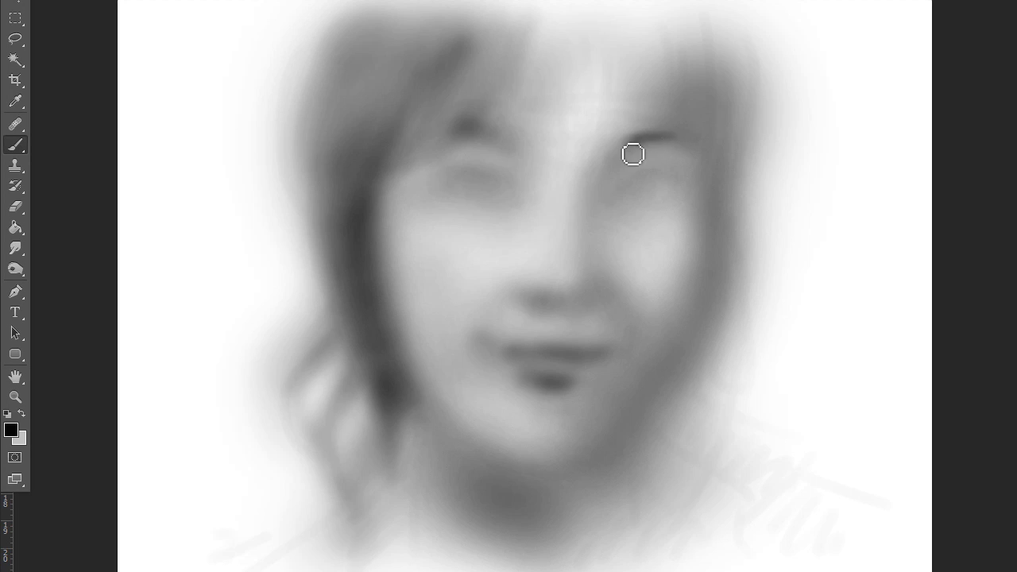
left_click_drag(566, 6, 573, 156)
left_click_drag(579, 61, 592, 151)
left_click_drag(556, 8, 592, 190)
mouse_move(608, 16)
left_mouse_down()
mouse_move(644, 135)
mouse_move(665, 10)
mouse_move(719, 127)
left_mouse_up()
Step: Darken the right-side hair down to the jaw and sharpen the right eyebrow
left_click_drag(699, 6, 719, 151)
left_click_drag(719, 47, 730, 214)
left_click_drag(734, 158, 664, 354)
mouse_move(705, 208)
left_mouse_down()
mouse_move(647, 375)
mouse_move(666, 453)
left_mouse_up()
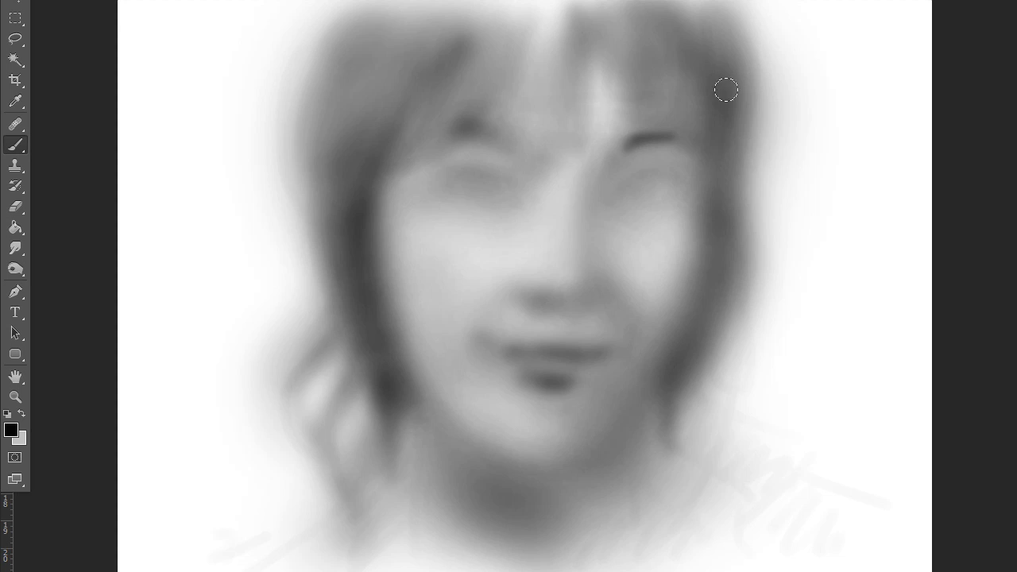
left_click_drag(719, 293, 701, 393)
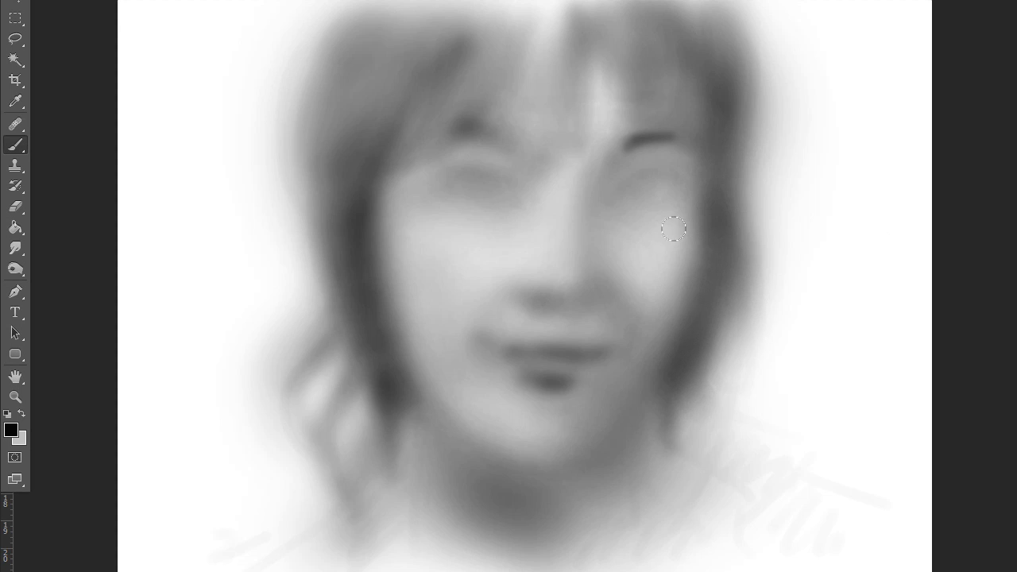
mouse_move(626, 147)
left_mouse_down()
mouse_move(680, 132)
mouse_move(699, 146)
left_mouse_up()
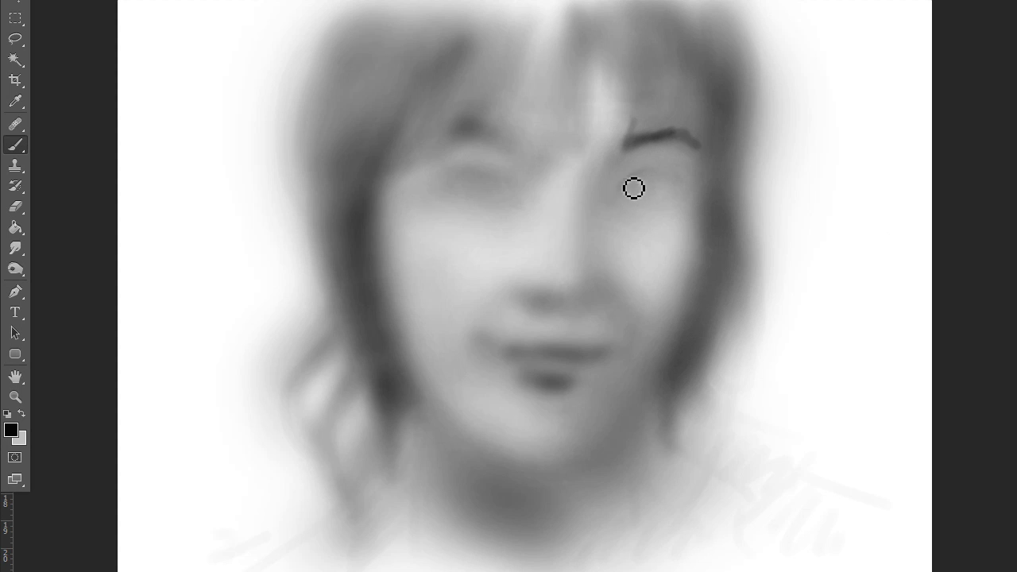
Step: Paint the right eye's upper and lower lids, dark iris and inner corner, undoing the final iris stroke
left_click_drag(620, 190, 671, 174)
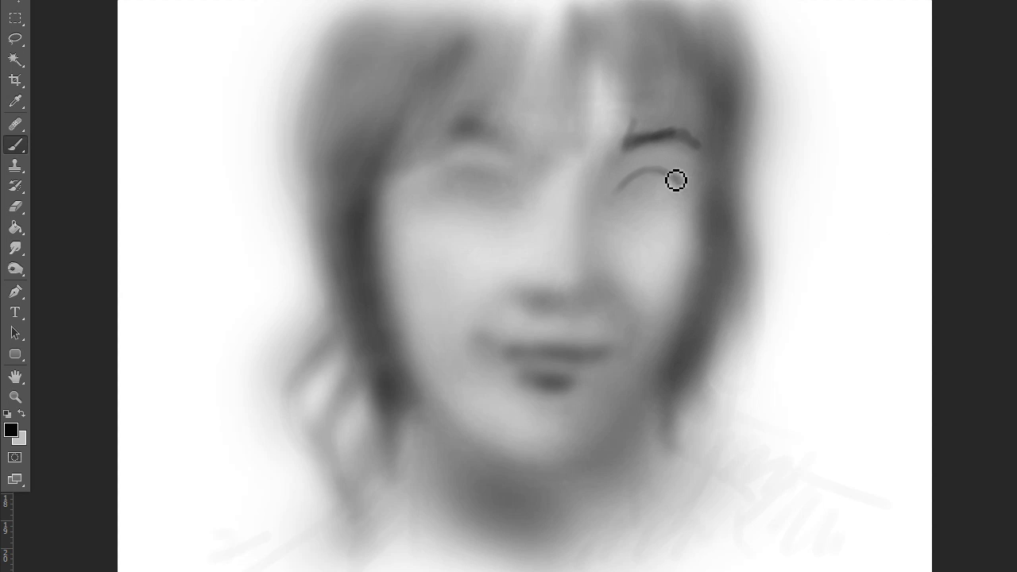
mouse_move(683, 198)
left_mouse_down()
mouse_move(619, 202)
mouse_move(684, 198)
mouse_move(688, 184)
mouse_move(675, 178)
mouse_move(622, 198)
left_mouse_up()
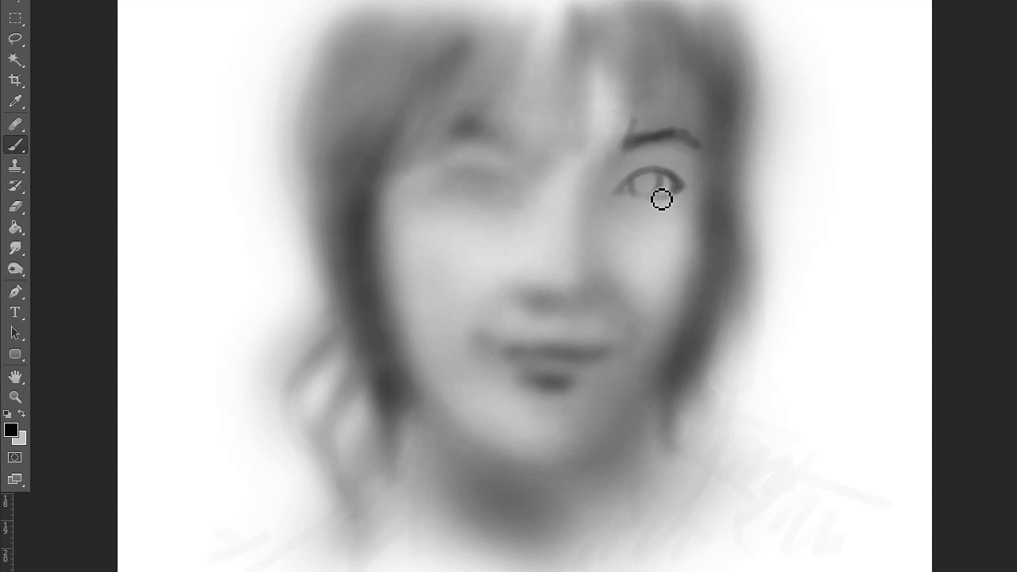
left_click(645, 194)
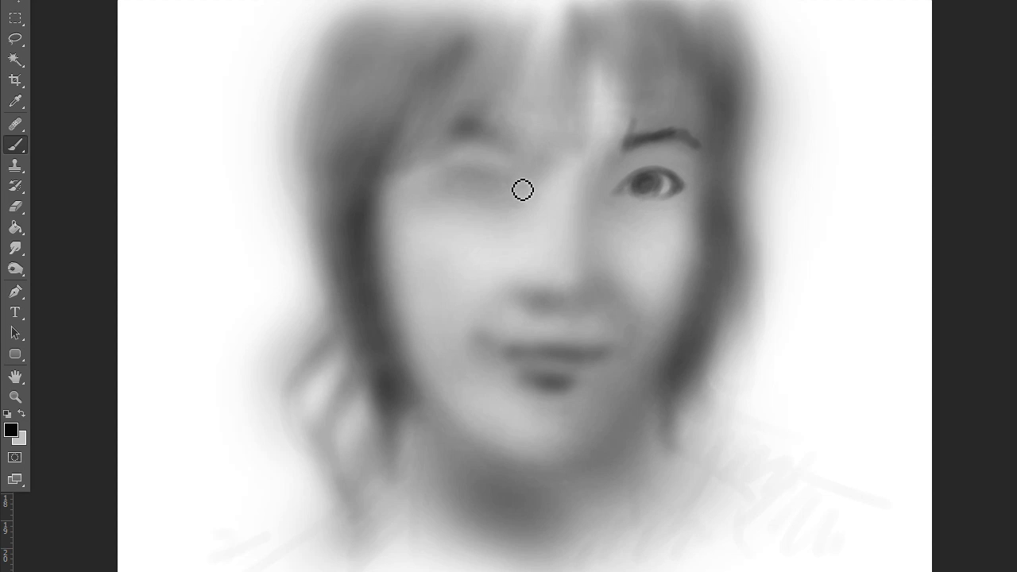
left_click(671, 190, "alt")
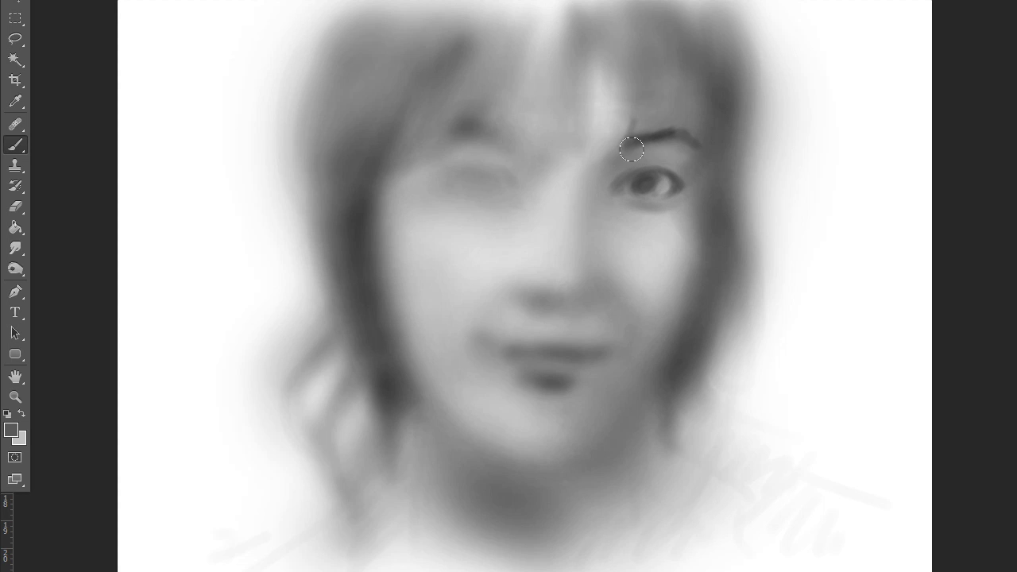
left_click_drag(628, 196, 613, 187)
left_click_drag(682, 190, 652, 185)
key("ctrl+z")
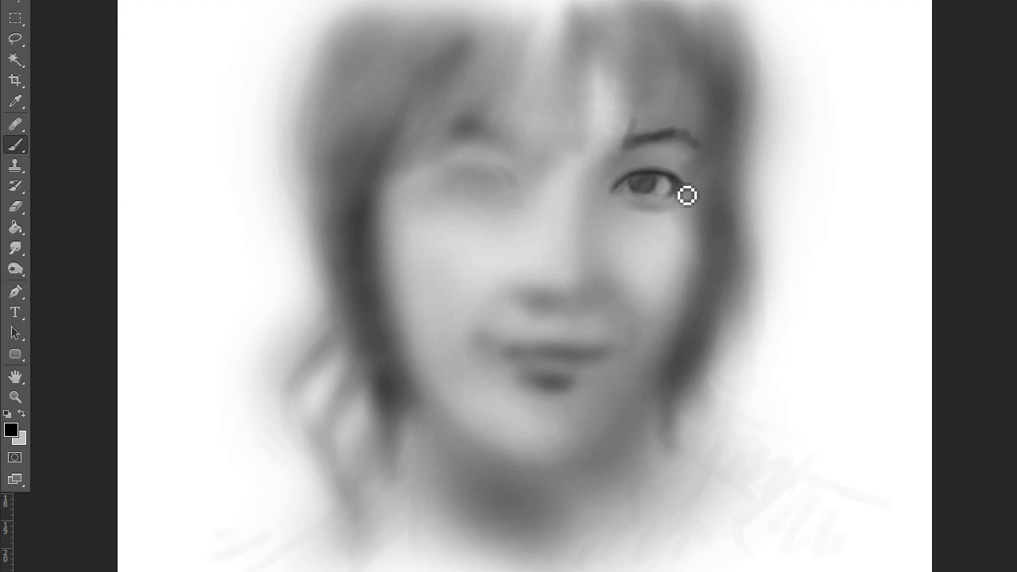
key("ctrl+z")
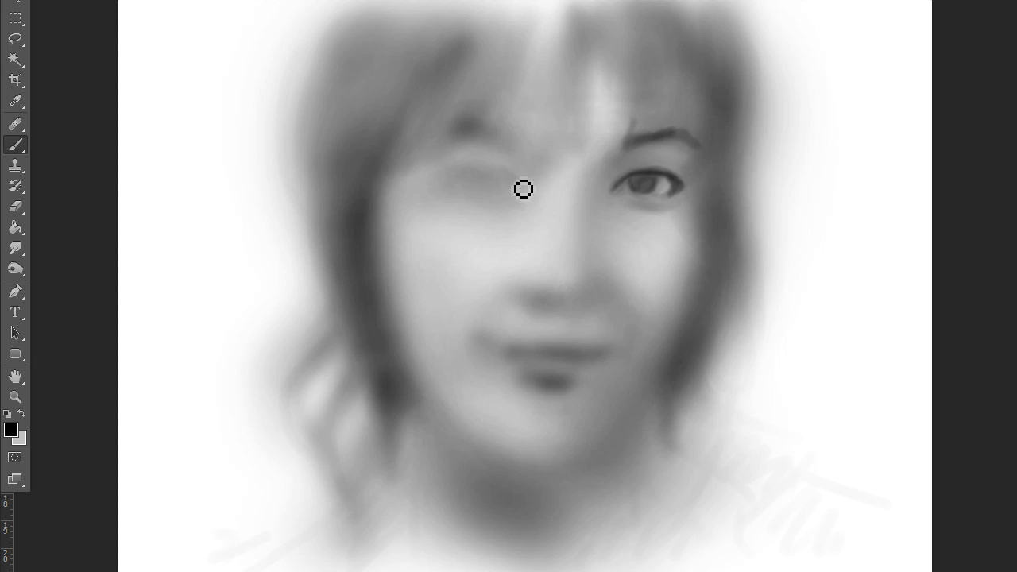
key("ctrl+z")
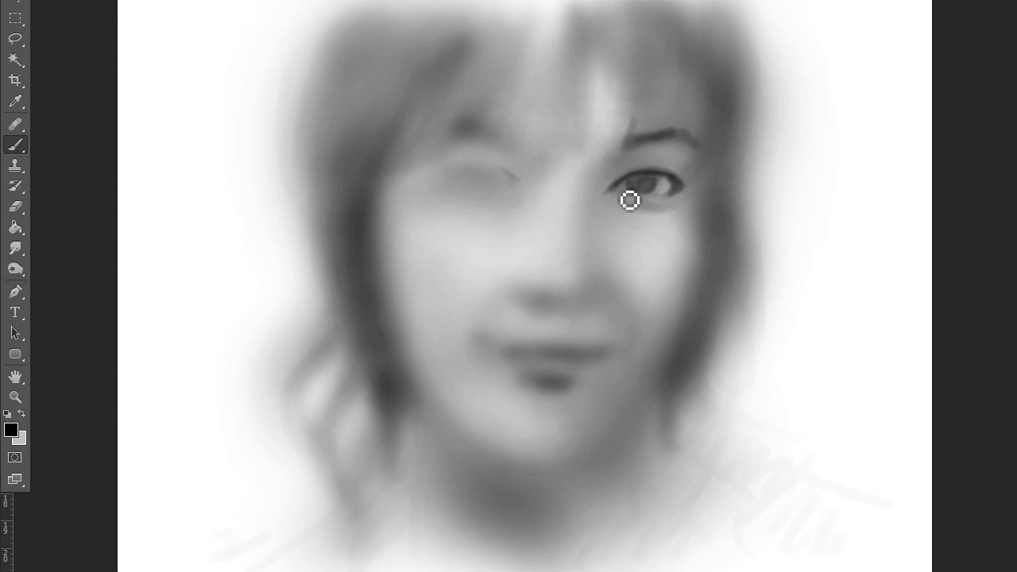
Step: Extend the right eyebrow and paint the left eye's curved upper lid, corner and dark iris
left_click_drag(640, 150, 611, 155)
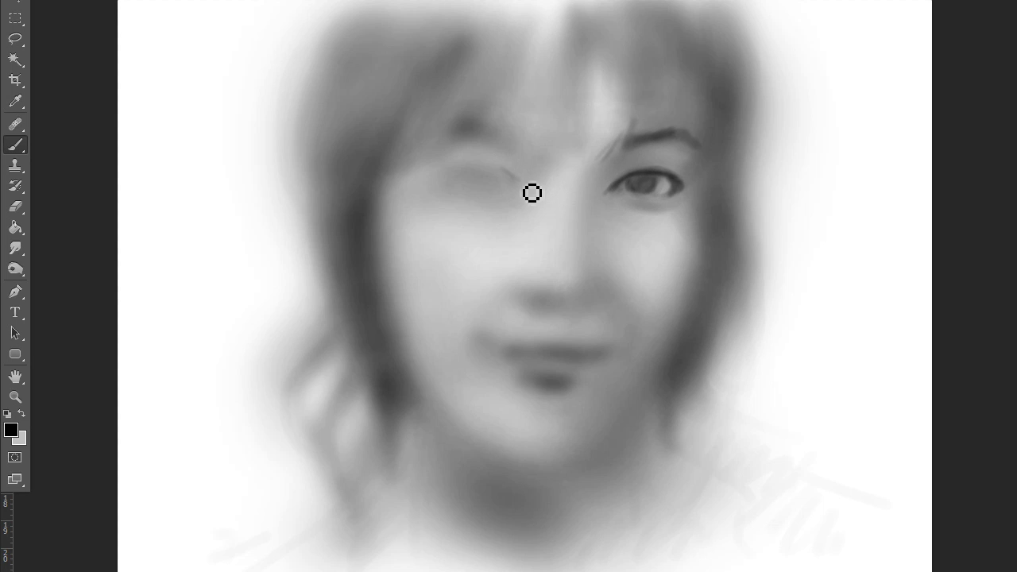
left_click_drag(510, 177, 467, 172)
left_click_drag(522, 192, 455, 179)
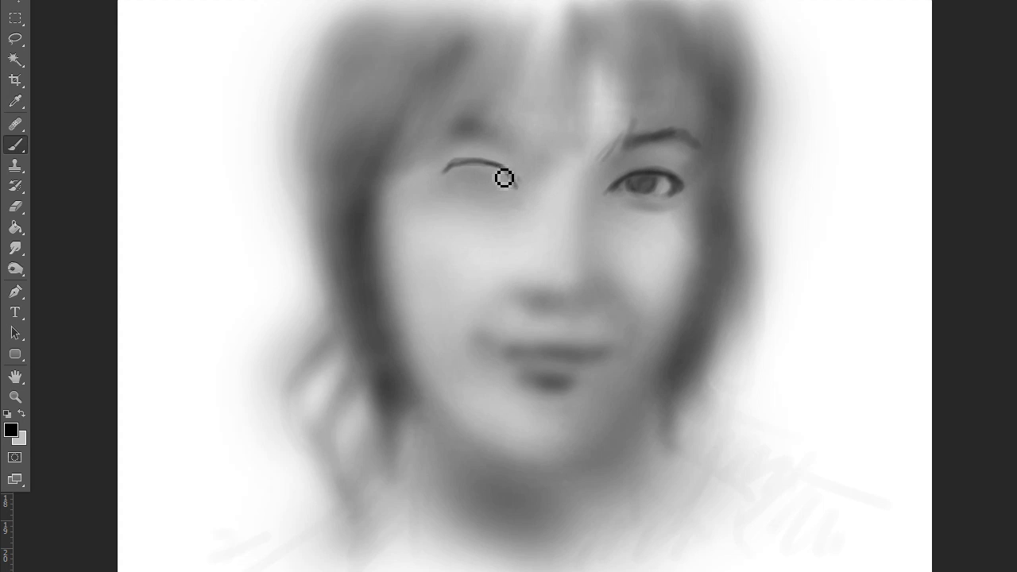
left_click_drag(447, 170, 515, 186)
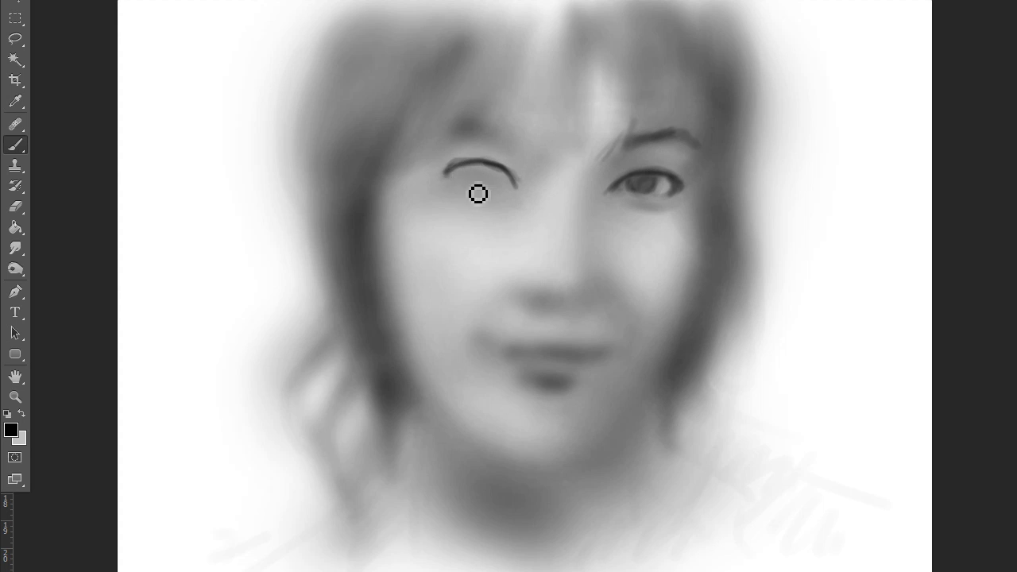
left_click_drag(518, 189, 491, 173)
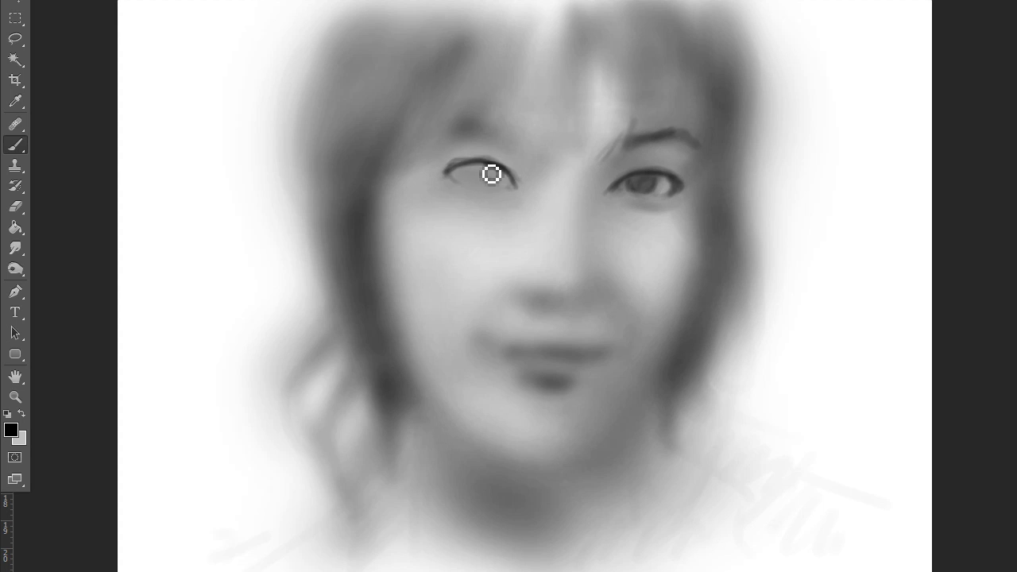
mouse_move(498, 178)
left_mouse_down()
mouse_move(472, 183)
mouse_move(484, 176)
mouse_move(470, 151)
mouse_move(377, 191)
left_mouse_up()
Step: Add a dark hair strand past the left eye, a left eyebrow, eye shading and a nostril dab
mouse_move(477, 119)
left_mouse_down()
mouse_move(443, 132)
mouse_move(417, 161)
mouse_move(501, 34)
left_mouse_up()
mouse_move(456, 158)
left_mouse_down()
mouse_move(418, 170)
mouse_move(445, 155)
left_mouse_up()
mouse_move(506, 138)
left_mouse_down()
mouse_move(472, 125)
mouse_move(511, 41)
mouse_move(475, 121)
left_mouse_up()
mouse_move(456, 167)
left_mouse_down()
mouse_move(471, 148)
mouse_move(338, 242)
left_mouse_up()
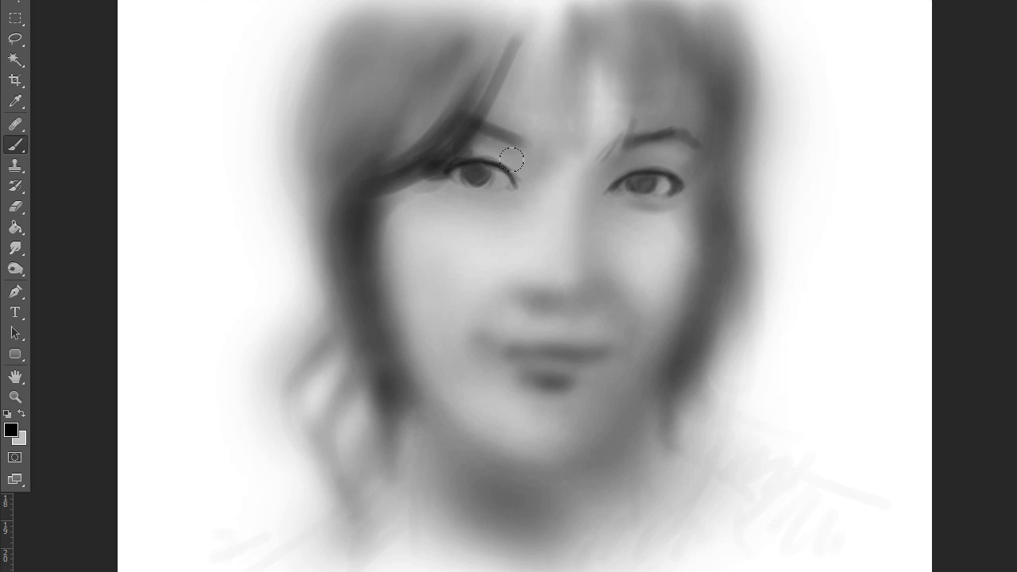
left_click_drag(504, 173, 519, 170)
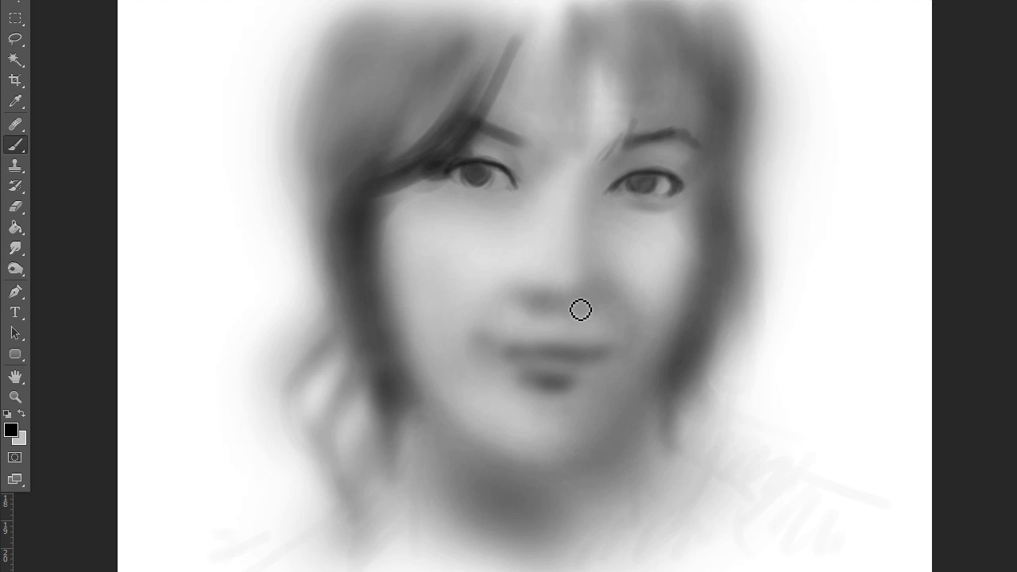
left_click(532, 295)
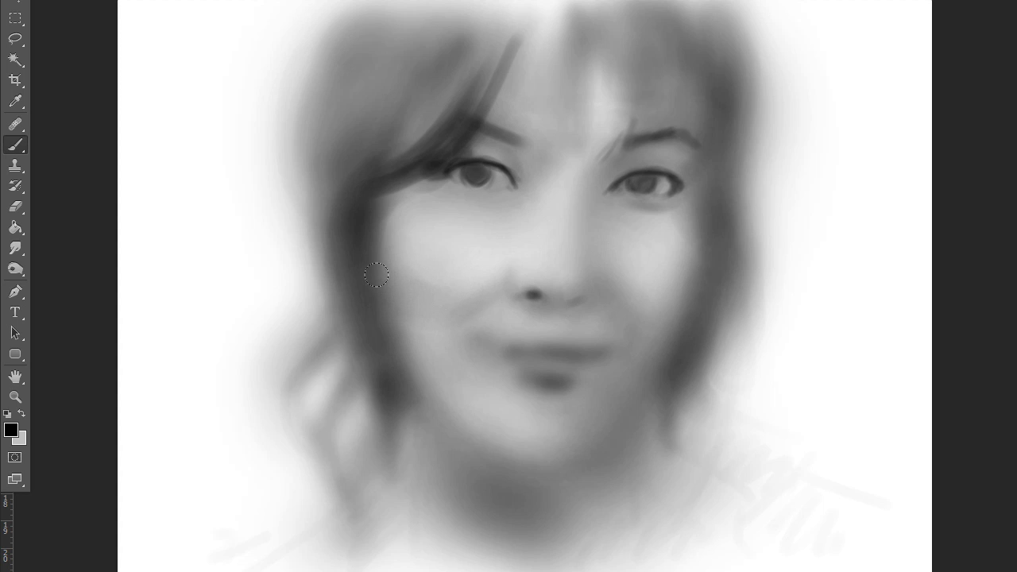
Step: Sample cheek and nostril greys and darken the shadow under the nose
left_click(471, 252, "alt")
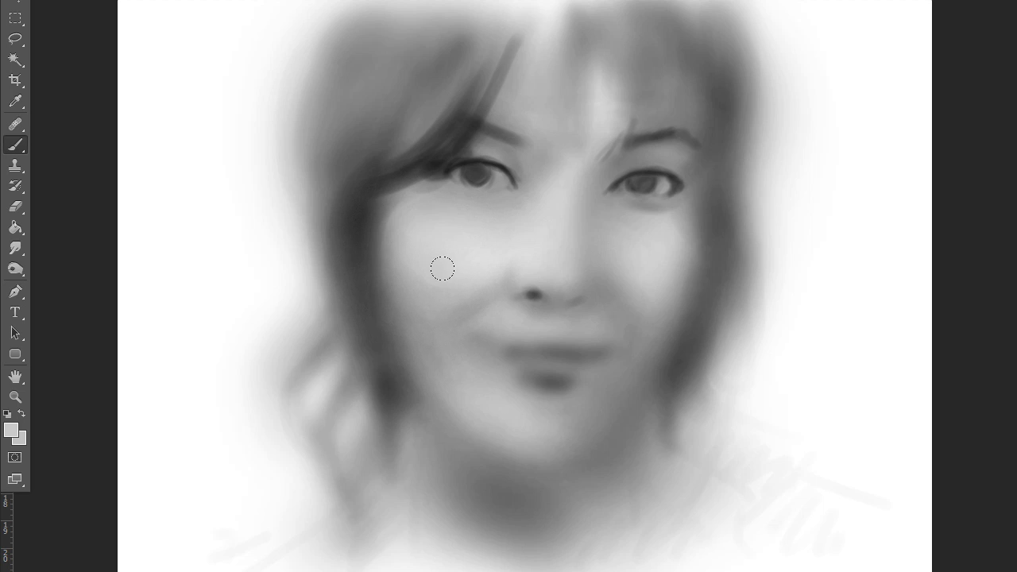
left_click(532, 291, "alt")
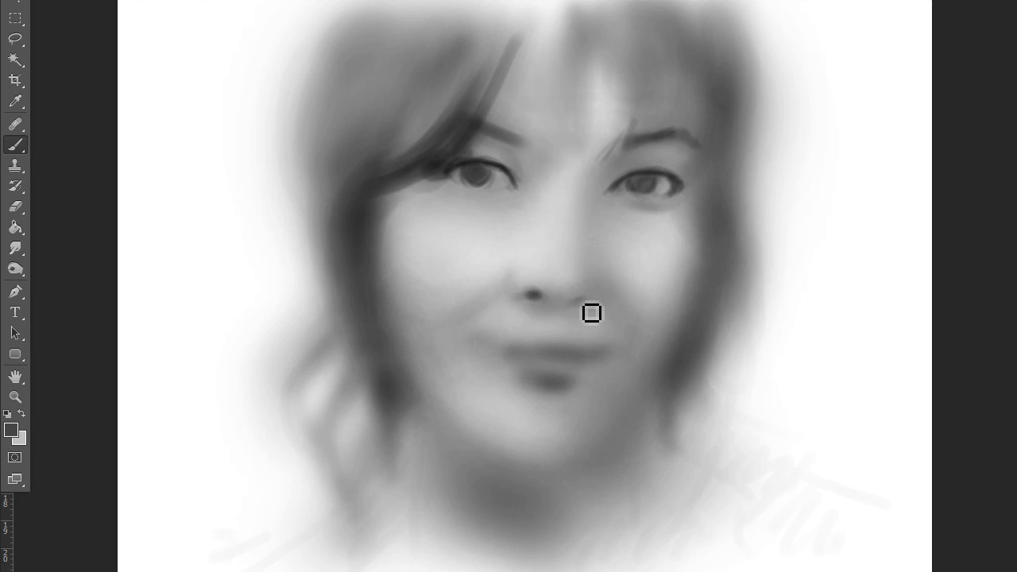
mouse_move(577, 317)
left_mouse_down()
mouse_move(592, 306)
mouse_move(567, 309)
left_mouse_up()
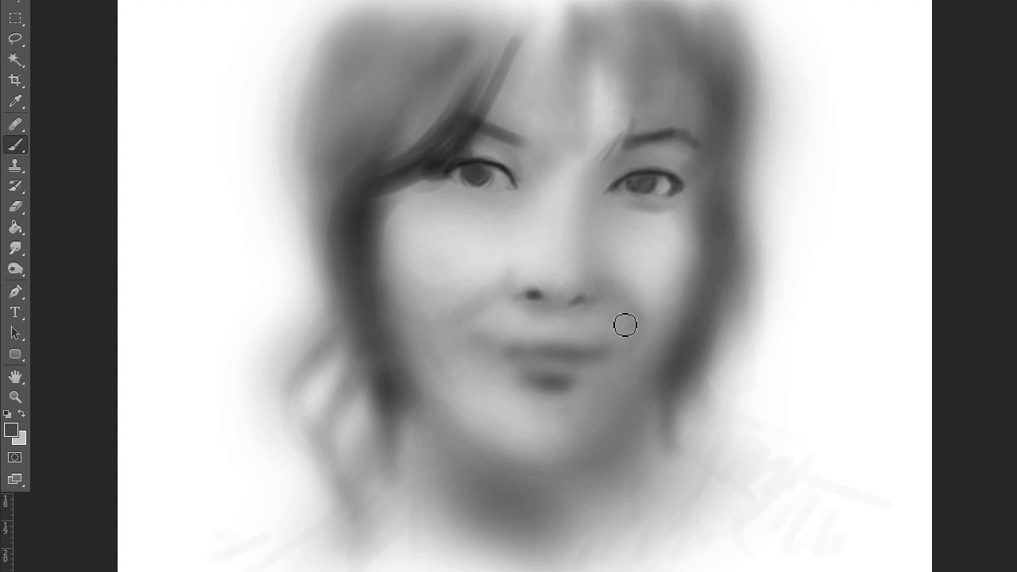
Step: Stroke the lip line to both mouth corners and blend a lighter lower-lip shadow
left_click_drag(509, 346, 472, 341)
left_click_drag(567, 359, 614, 355)
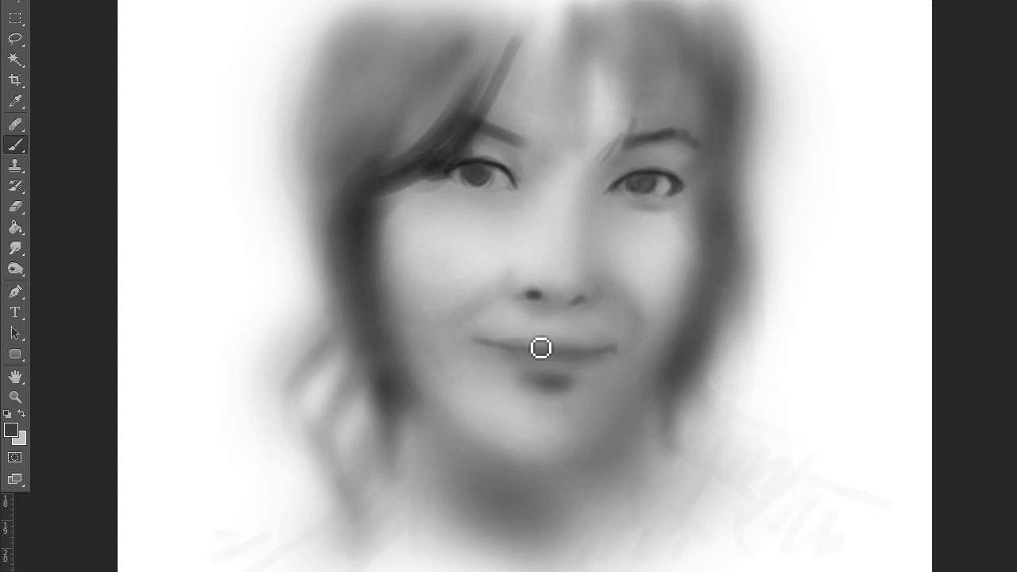
mouse_move(554, 348)
left_mouse_down()
mouse_move(597, 354)
mouse_move(540, 341)
mouse_move(481, 345)
mouse_move(525, 365)
left_mouse_up()
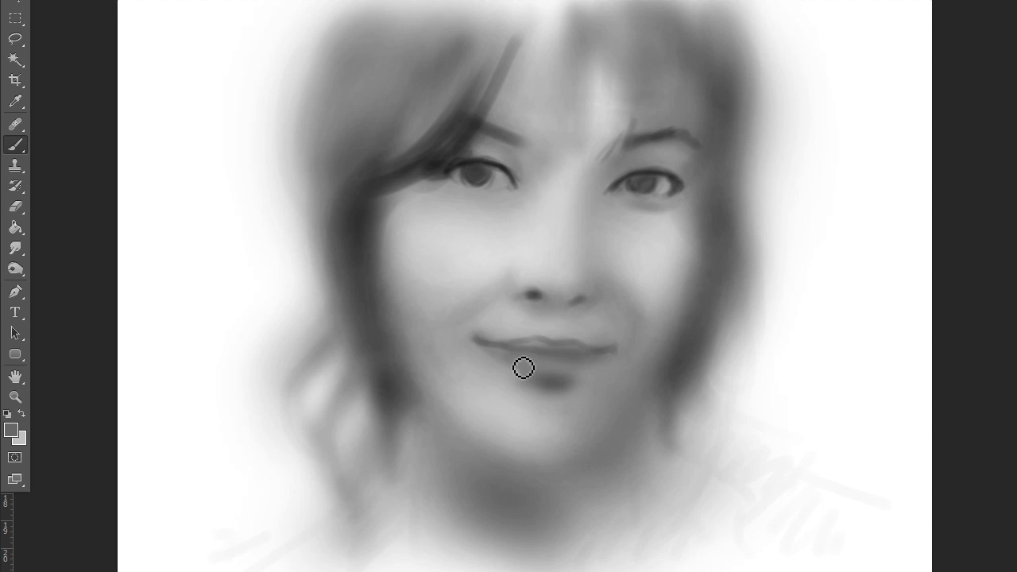
left_click(588, 383, "alt")
left_click_drag(585, 390, 572, 390)
left_click(540, 299, "alt")
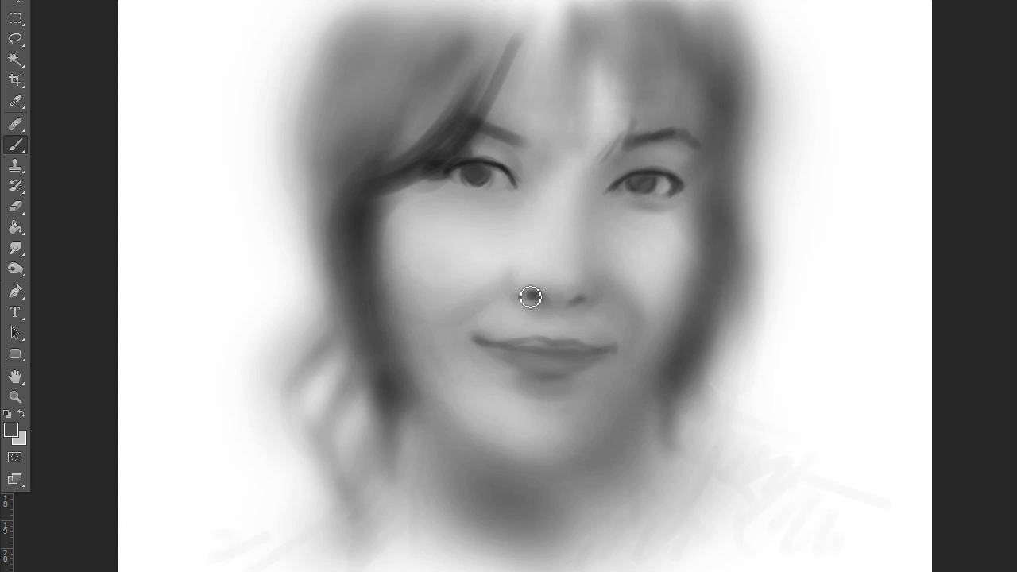
left_click(653, 296, "alt")
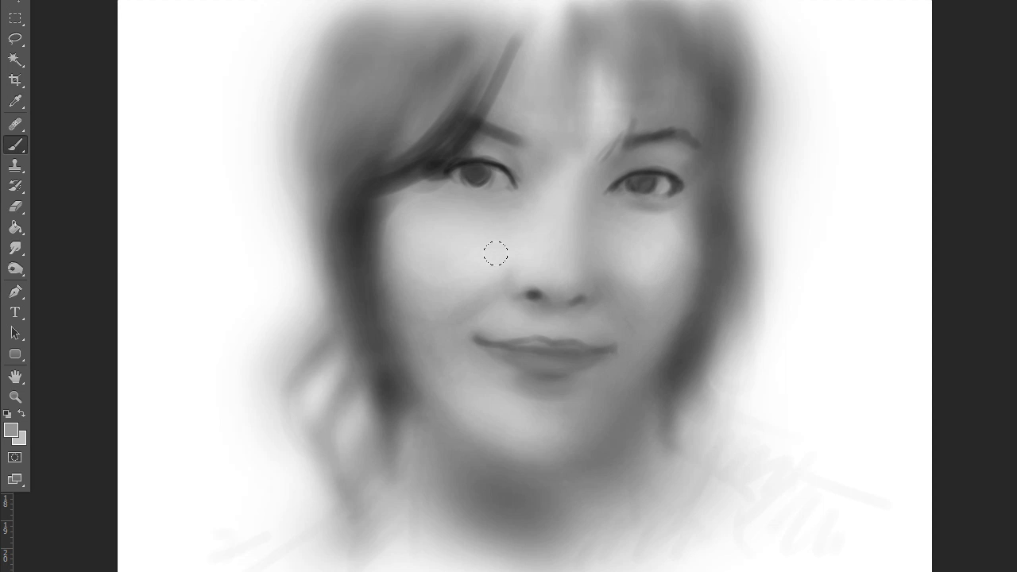
Step: Sample eye tones and softly shade between the nose and upper lip
left_click(645, 180, "alt")
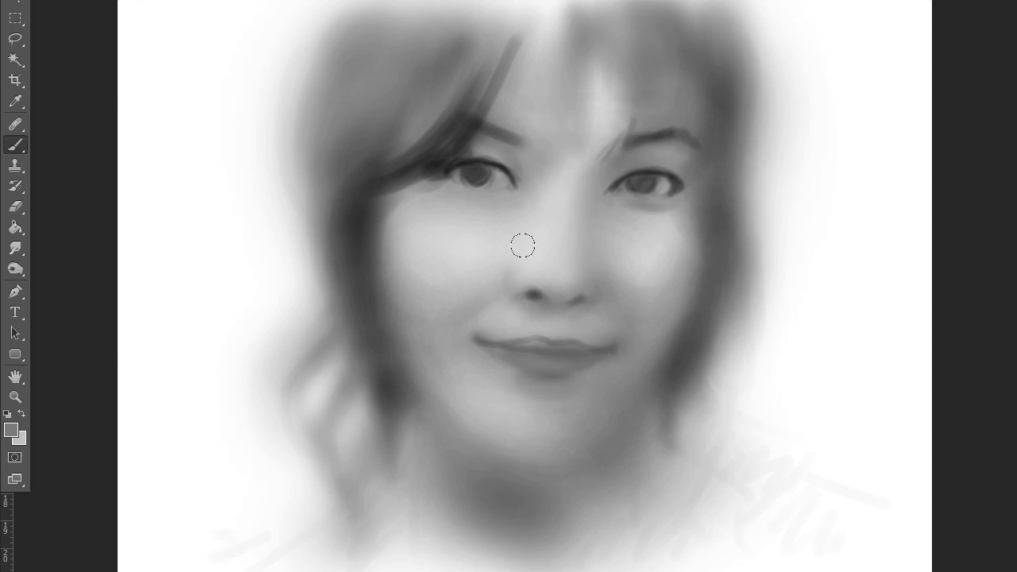
left_click(477, 171, "alt")
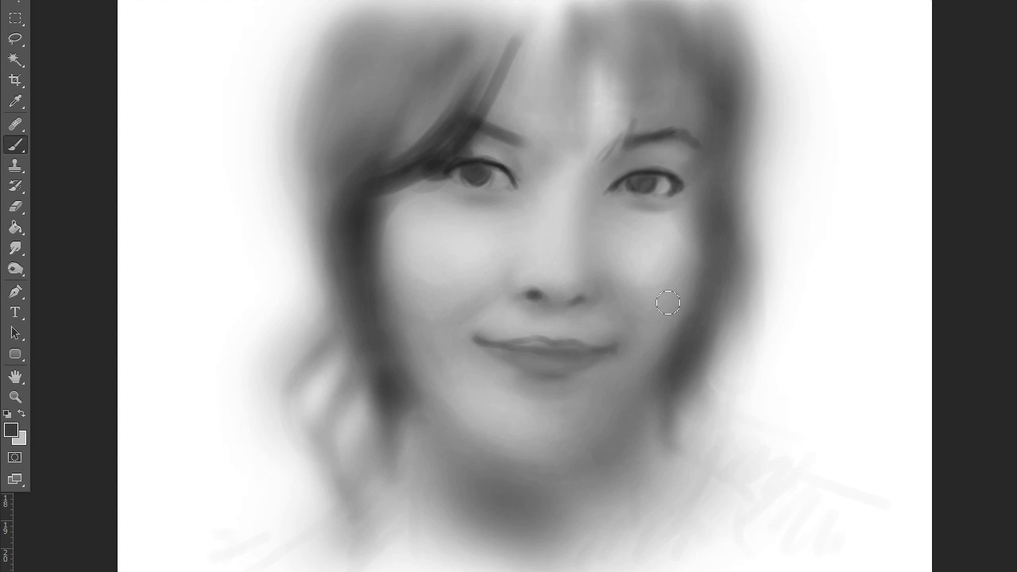
left_click(632, 185, "alt")
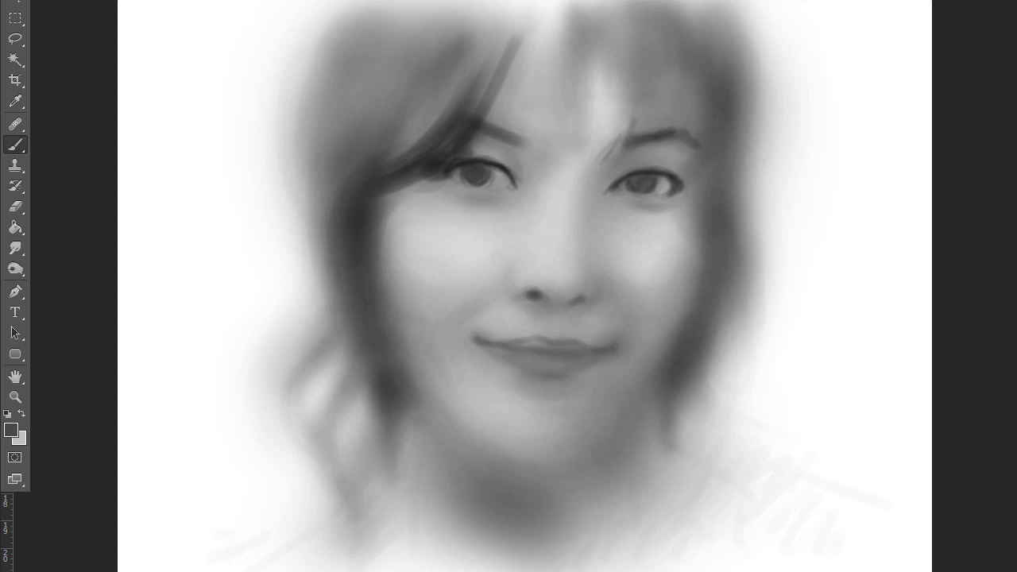
left_click_drag(569, 323, 565, 308)
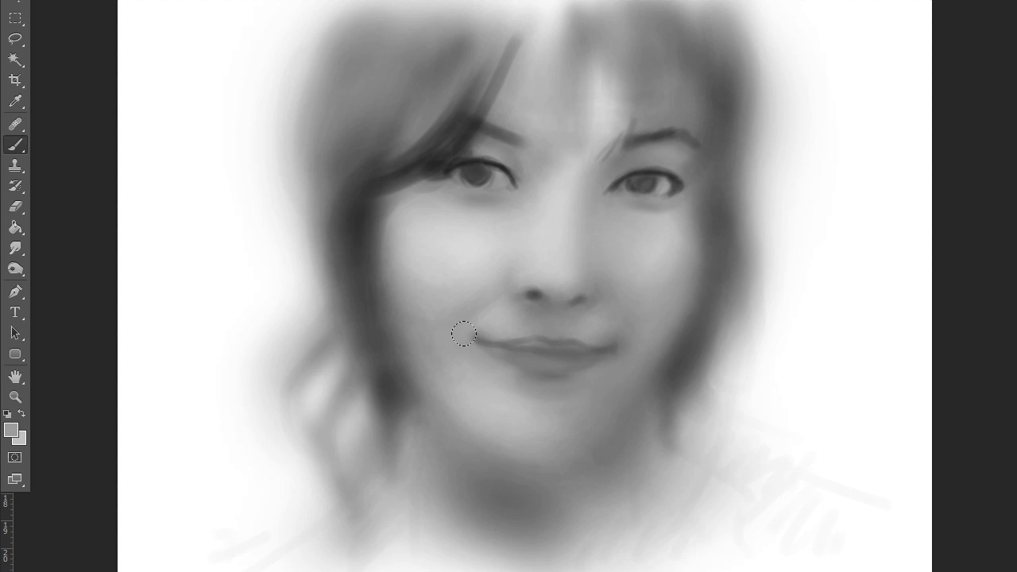
Step: Paint a soft shadow under the chin and jaw, blending lighter grey around the chin and neck
left_click(438, 168, "alt")
mouse_move(501, 461)
left_mouse_down()
mouse_move(624, 409)
mouse_move(487, 465)
mouse_move(442, 431)
mouse_move(503, 510)
left_mouse_up()
left_click(552, 530, "alt")
left_click_drag(571, 511, 590, 495)
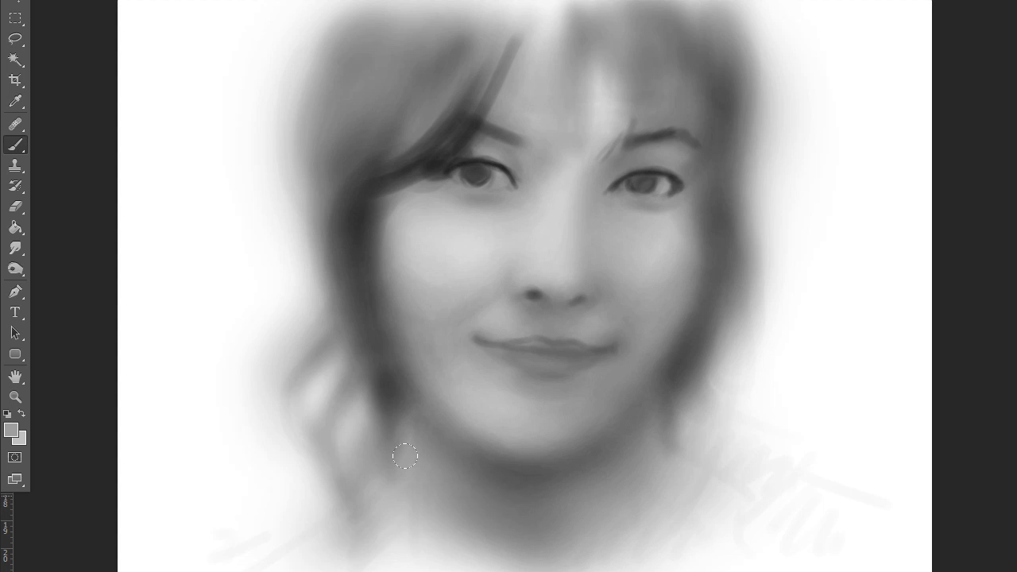
left_click_drag(504, 473, 487, 470)
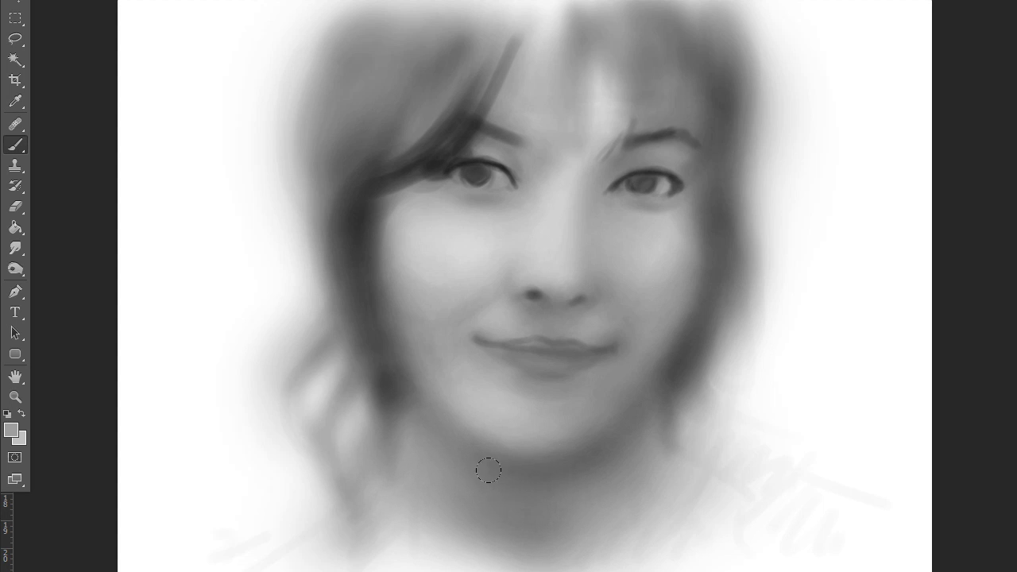
left_click(481, 169, "alt")
Step: Rework the left eye area, darkening the lid corner and lightening the surrounding skin
mouse_move(513, 178)
left_mouse_down()
mouse_move(475, 166)
mouse_move(472, 181)
mouse_move(497, 172)
mouse_move(453, 178)
mouse_move(517, 191)
left_mouse_up()
left_click(499, 176, "alt")
left_click(497, 189, "alt")
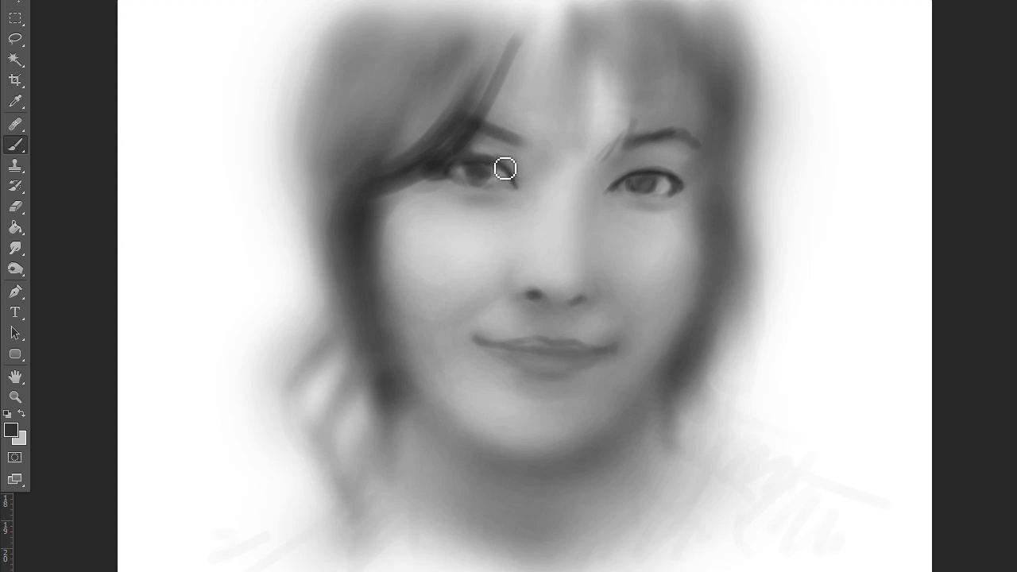
mouse_move(469, 164)
left_mouse_down()
mouse_move(525, 177)
mouse_move(469, 177)
mouse_move(485, 173)
left_mouse_up()
Step: Sample skin greys and paint upturned smile strokes at both mouth corners
left_click(516, 176, "alt")
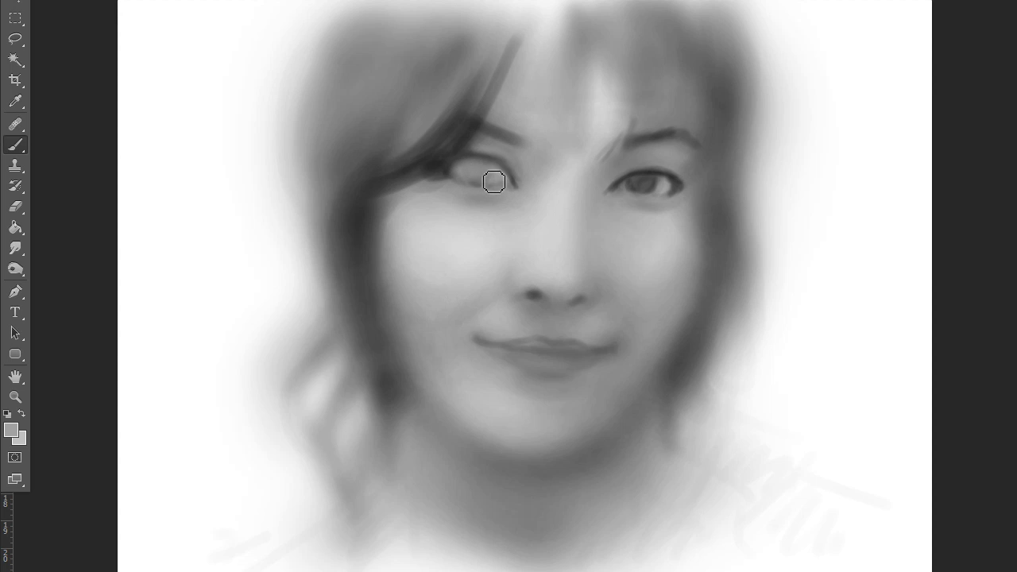
left_click(511, 192, "alt")
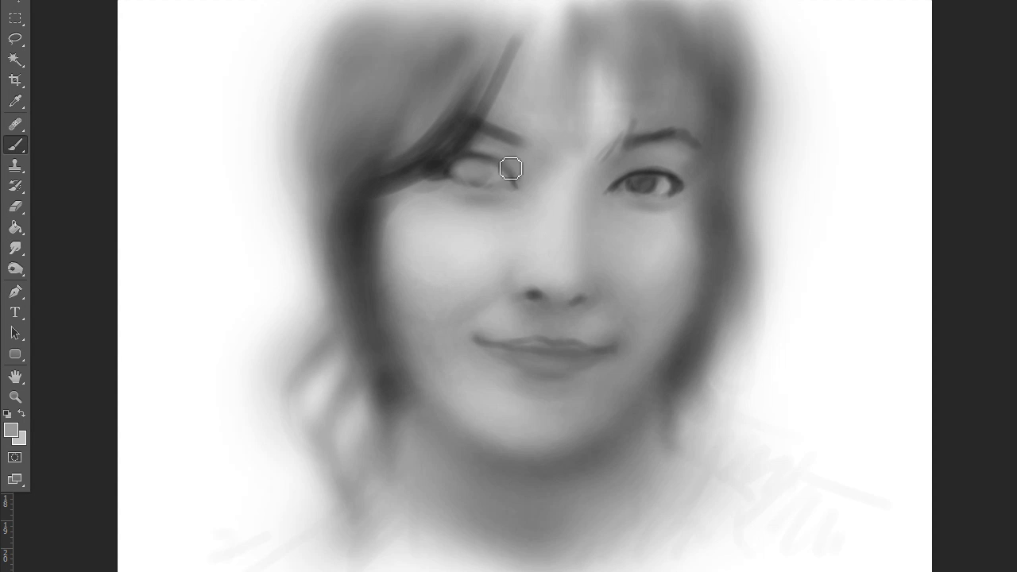
left_click(679, 178, "alt")
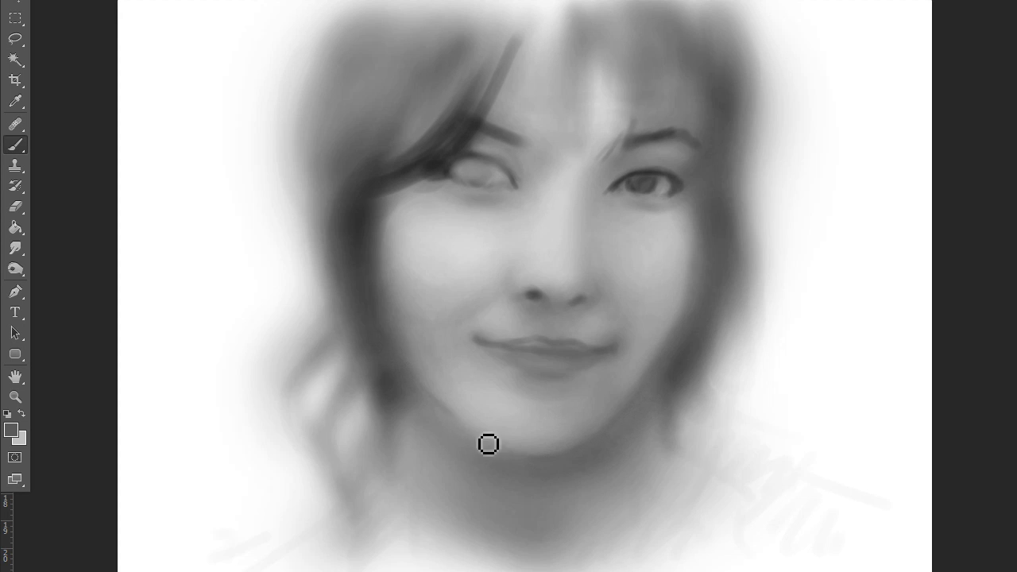
left_click_drag(478, 332, 471, 347)
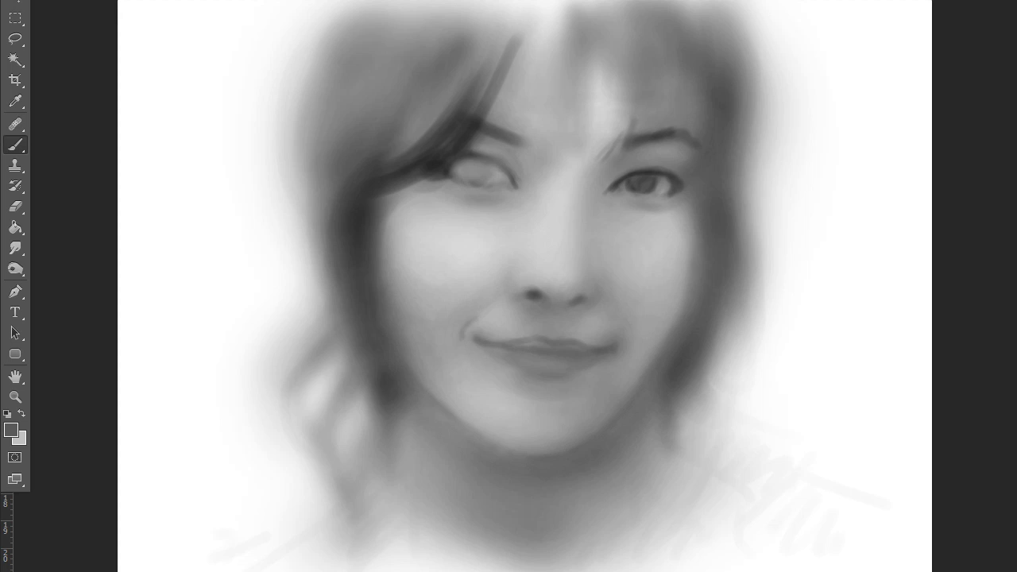
left_click_drag(626, 341, 628, 333)
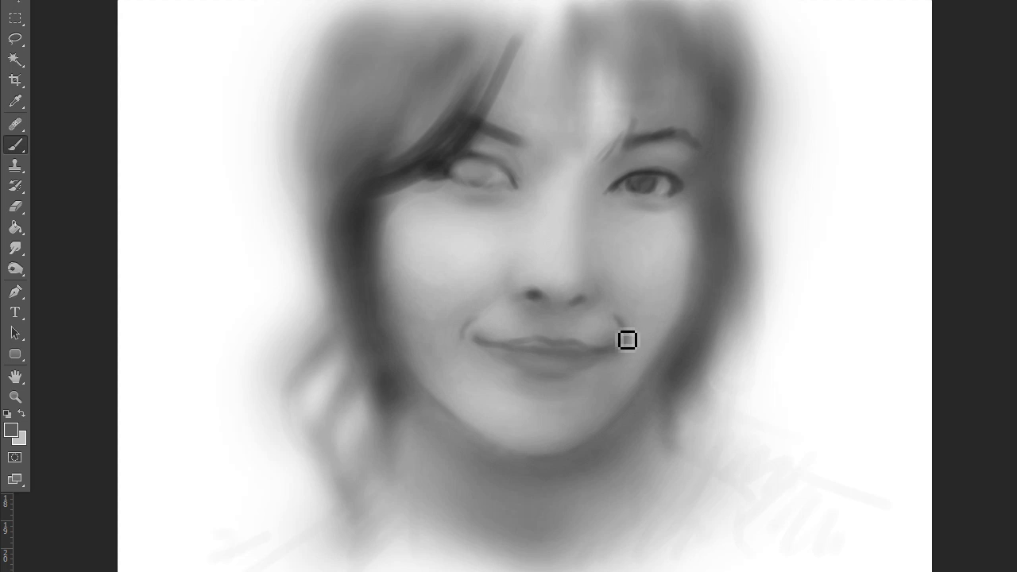
Step: Deepen the lower-lip crease in black, then reshade the lower lip with sampled mid and light greys
key("d")
mouse_move(548, 361)
left_mouse_down()
mouse_move(612, 361)
mouse_move(490, 348)
mouse_move(584, 373)
left_mouse_up()
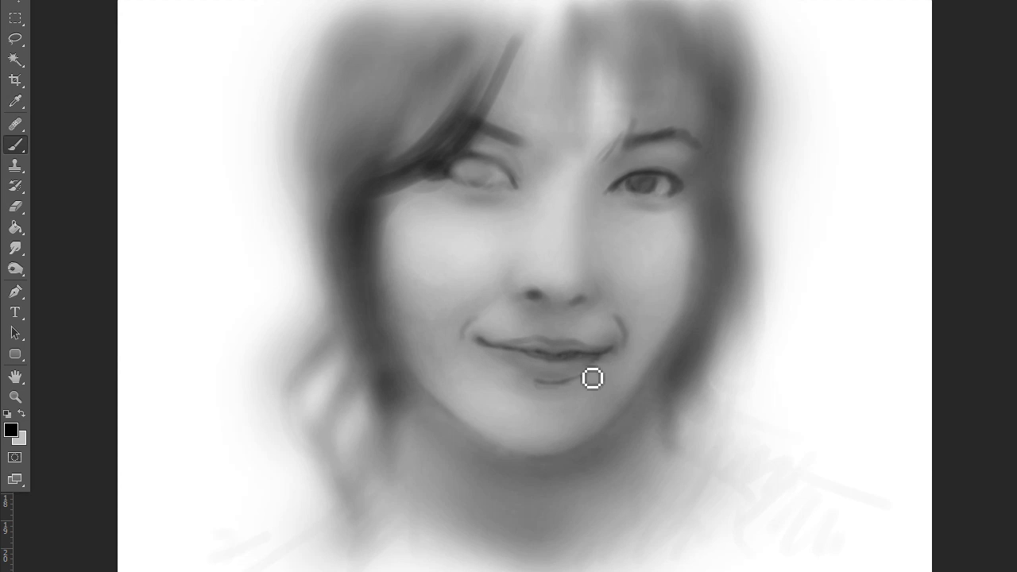
left_click(601, 369, "alt")
mouse_move(598, 371)
left_mouse_down()
mouse_move(493, 359)
mouse_move(517, 376)
left_mouse_up()
left_click(540, 384, "alt")
left_click(561, 338, "alt")
left_click(558, 334, "alt")
left_click(544, 416, "alt")
left_click(620, 336, "alt")
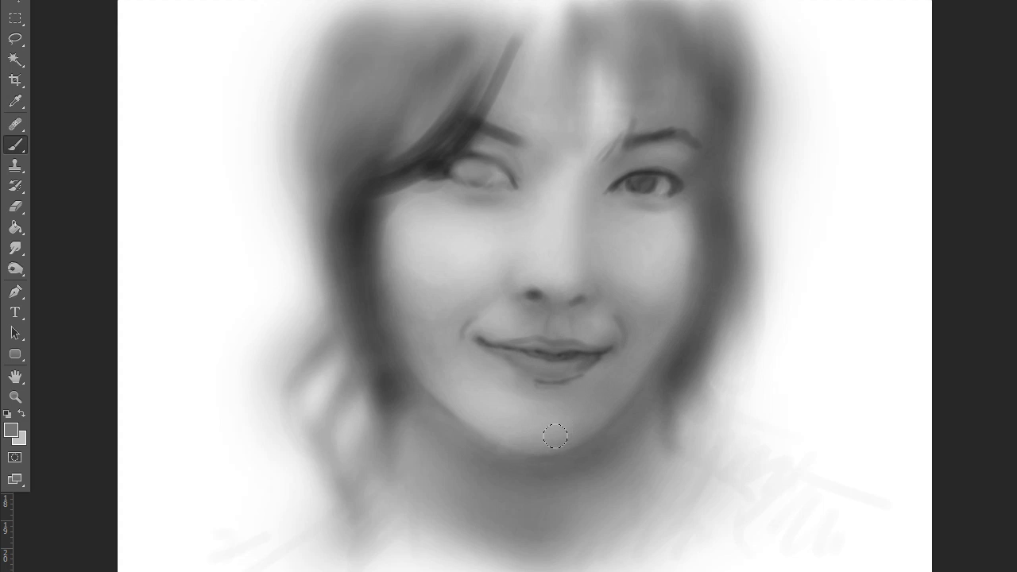
Step: Soften and lighten the left eyebrow area with a lighter sampled grey
left_click(456, 147, "alt")
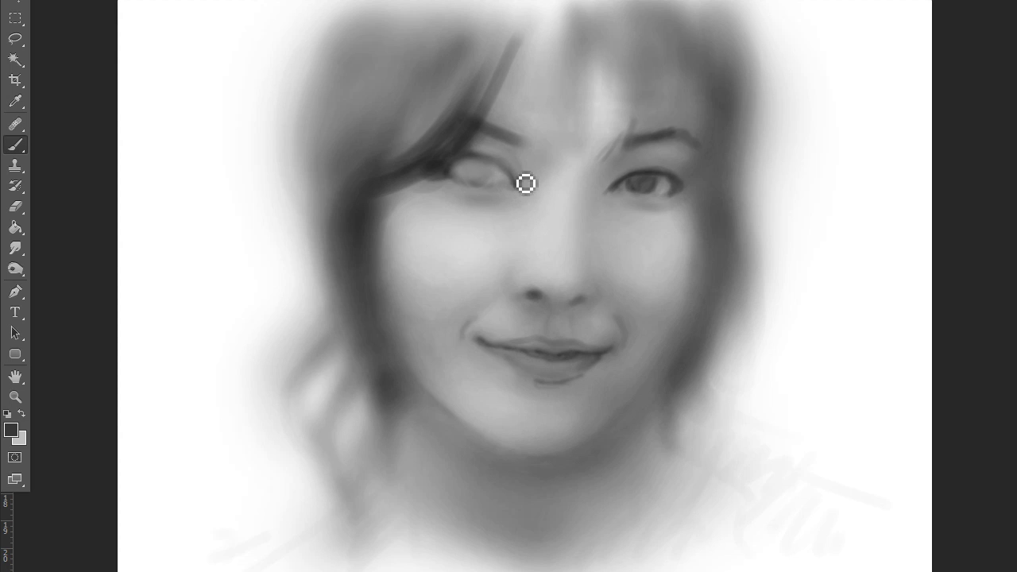
left_click(501, 152, "alt")
mouse_move(535, 158)
left_mouse_down()
mouse_move(522, 140)
mouse_move(520, 159)
mouse_move(537, 161)
mouse_move(537, 145)
mouse_move(519, 140)
mouse_move(566, 158)
left_mouse_up()
left_click(454, 143, "alt")
Step: Repaint the left eye area with alternating lighter and darker sampled tones
left_click(508, 174, "alt")
mouse_move(504, 170)
left_mouse_down()
mouse_move(492, 158)
mouse_move(495, 205)
left_mouse_up()
left_click(481, 139, "alt")
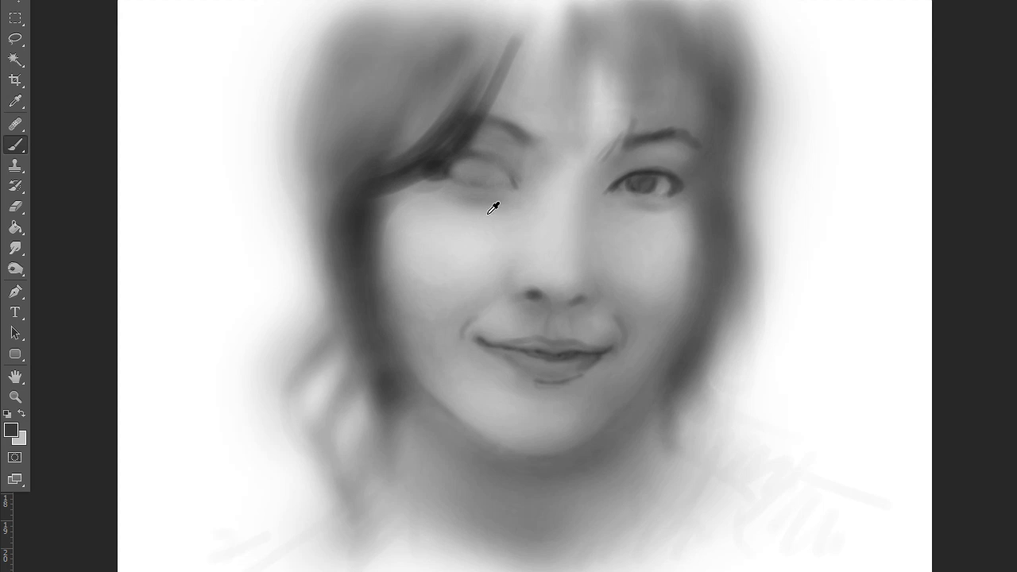
left_click(489, 167, "alt")
left_click_drag(472, 155, 517, 199)
mouse_move(436, 147)
left_mouse_down()
mouse_move(500, 188)
mouse_move(470, 161)
left_mouse_up()
Step: Shade the cheek under the eye and beside the nose, and soften the hair strand on the forehead
left_click(397, 232, "alt")
mouse_move(409, 361)
left_mouse_down()
mouse_move(439, 293)
mouse_move(477, 409)
left_mouse_up()
left_click(419, 393, "alt")
mouse_move(365, 266)
left_mouse_down()
mouse_move(410, 262)
mouse_move(492, 211)
mouse_move(604, 250)
mouse_move(688, 228)
left_mouse_up()
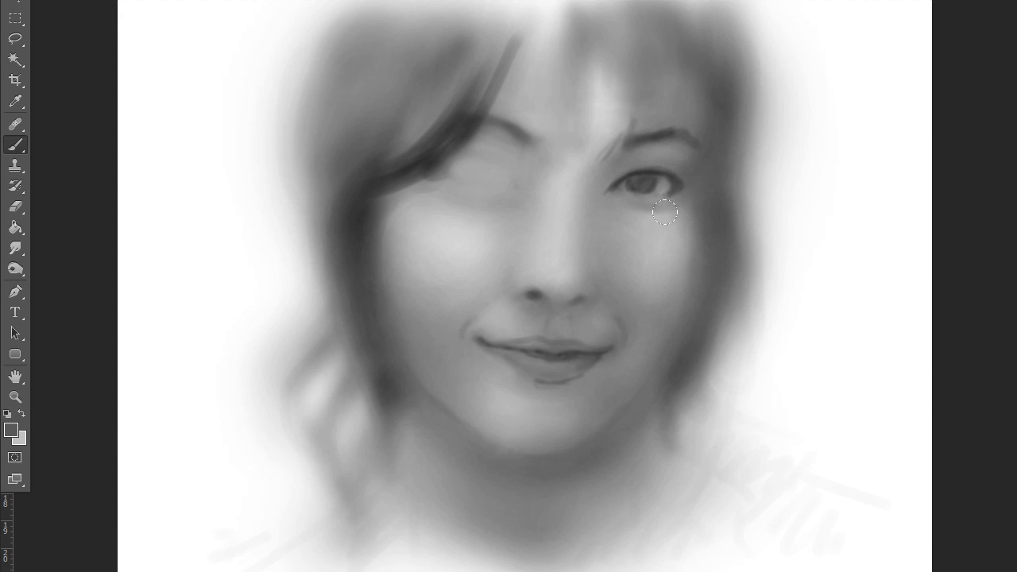
left_click_drag(487, 142, 469, 167)
left_click(506, 66, "alt")
left_click_drag(525, 27, 480, 99)
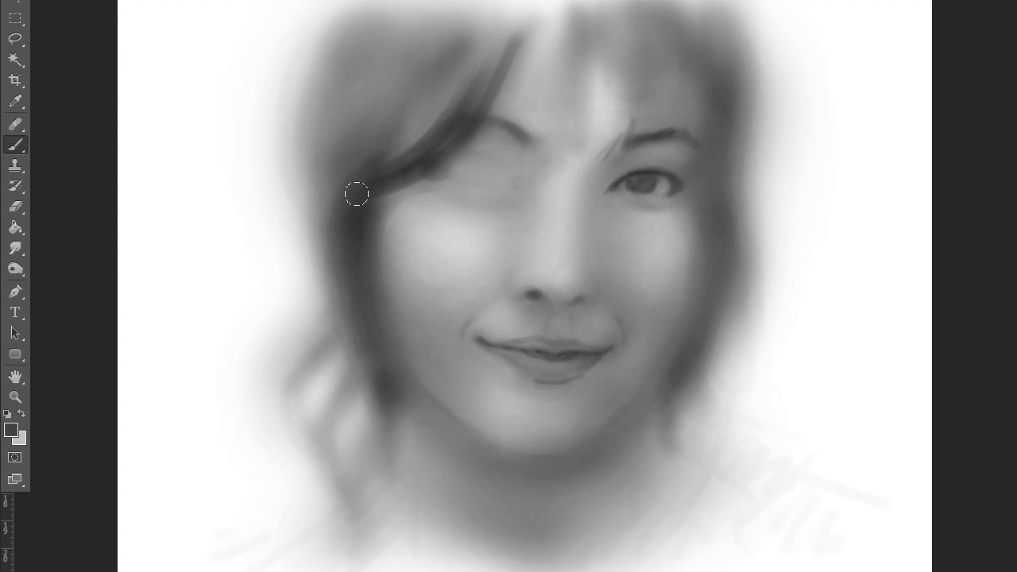
Step: Paint a curved upper-lid line over the left eye, darken hair strokes and brighten the left cheek
mouse_move(514, 170)
left_mouse_down()
mouse_move(478, 154)
mouse_move(463, 166)
left_mouse_up()
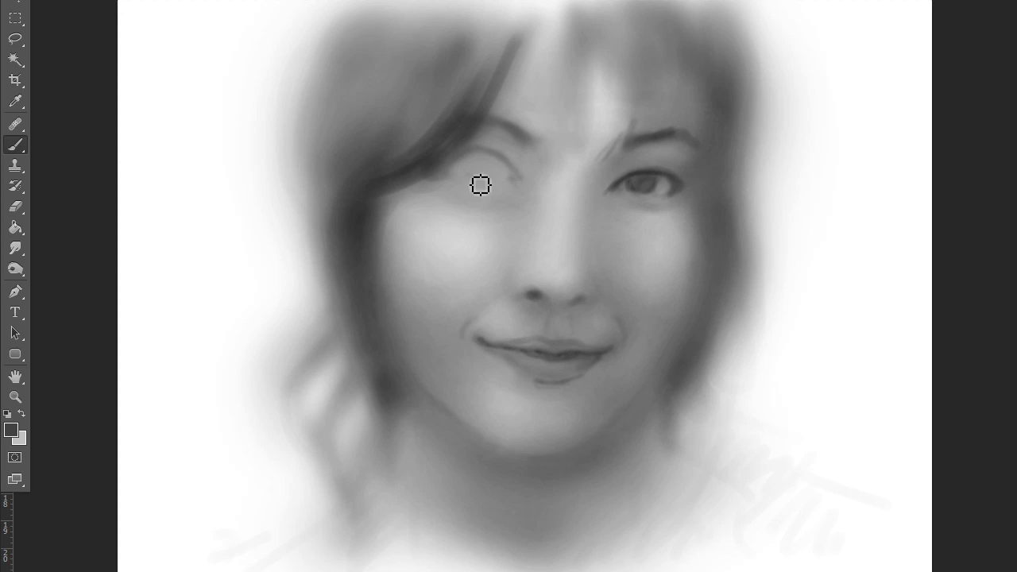
mouse_move(520, 175)
left_mouse_down()
mouse_move(464, 165)
mouse_move(514, 171)
left_mouse_up()
left_click_drag(511, 117, 509, 48)
mouse_move(452, 164)
left_mouse_down()
mouse_move(487, 170)
mouse_move(477, 198)
mouse_move(509, 196)
mouse_move(432, 195)
left_mouse_up()
left_click(414, 372, "alt")
left_click(513, 343, "alt")
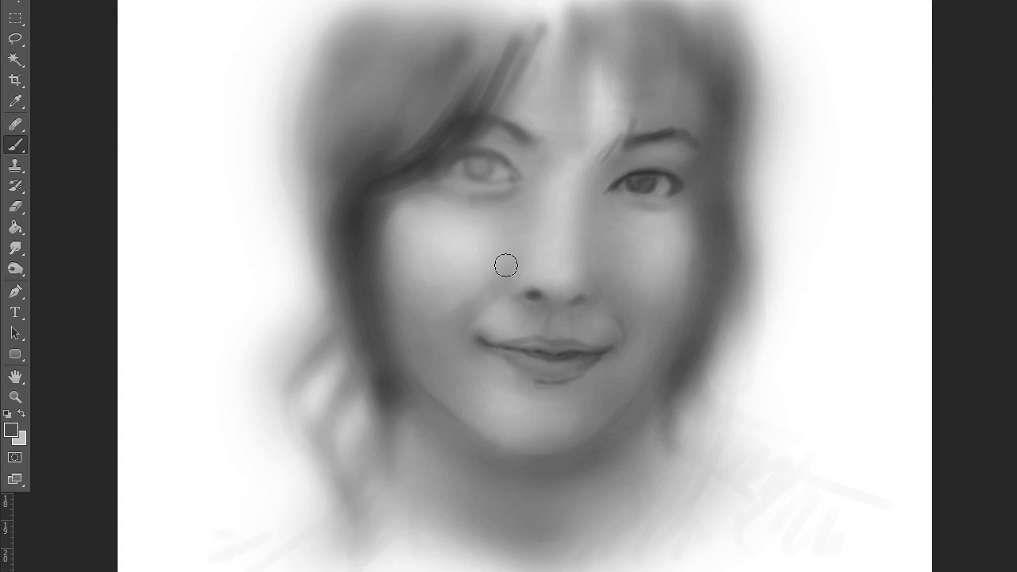
left_click(465, 259, "alt")
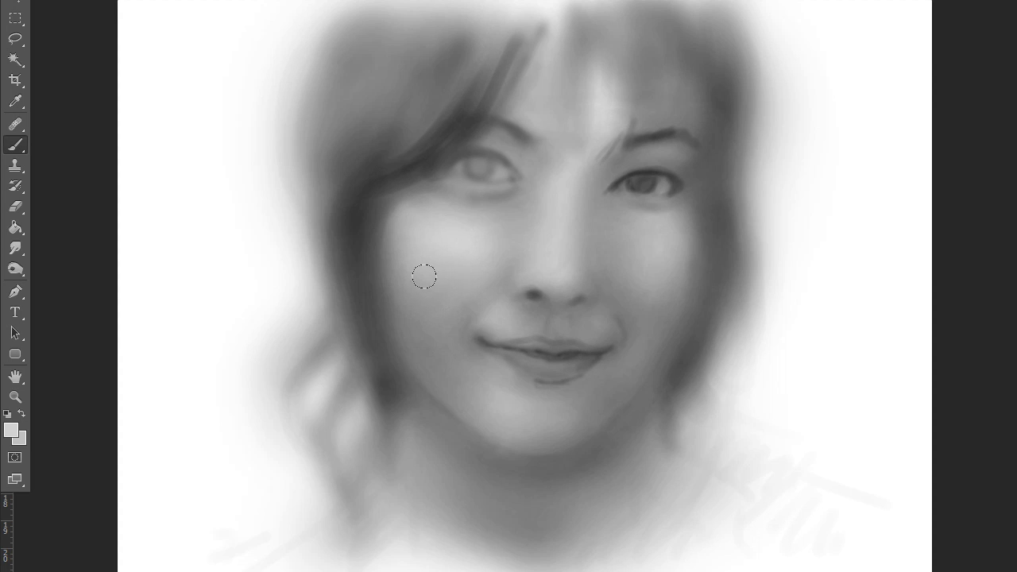
left_click_drag(405, 333, 429, 295)
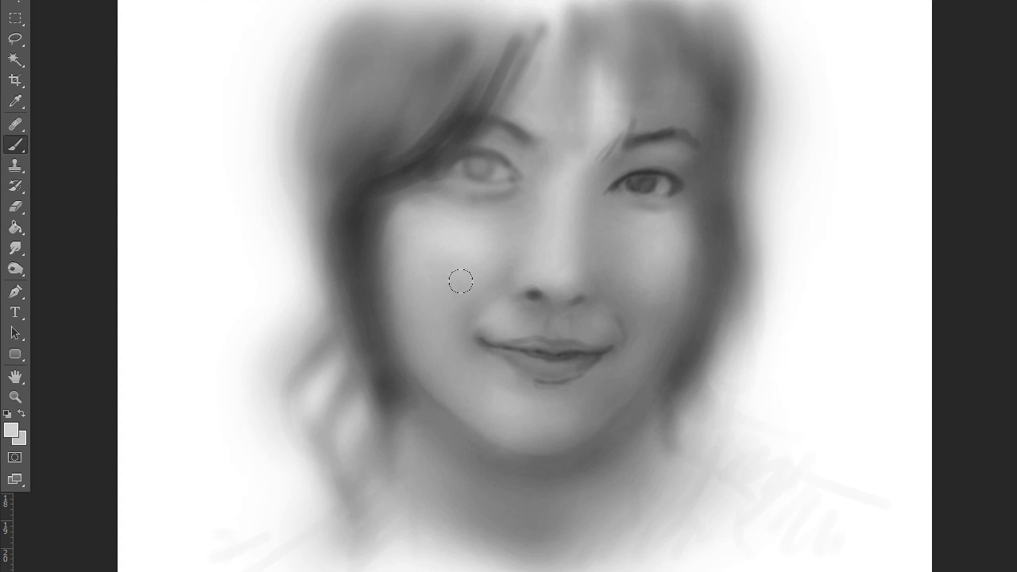
Step: Darken the left iris, lower lid and outer upper lid with lashes using the right eye's grey
left_click(646, 177, "alt")
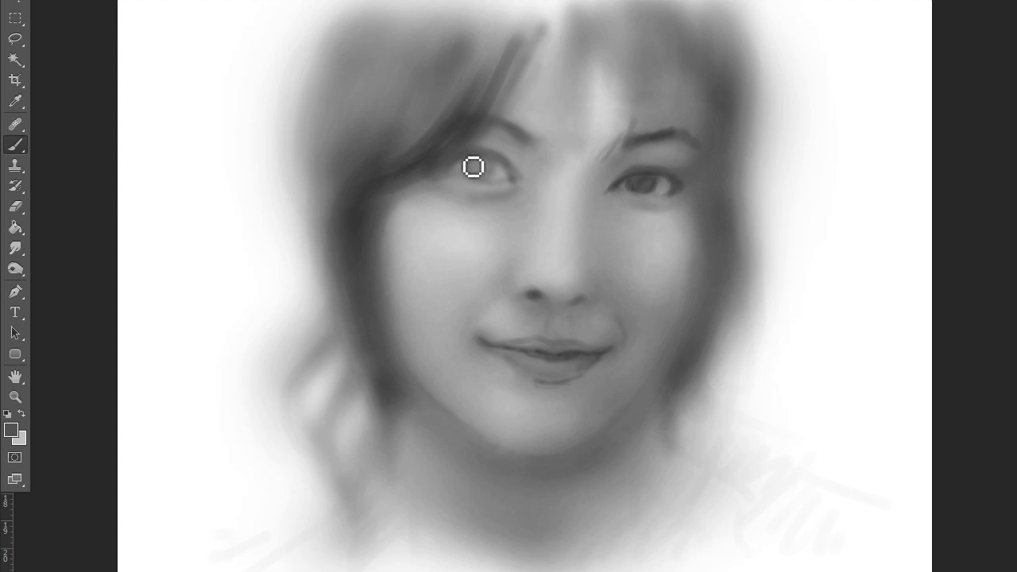
left_click_drag(483, 188, 482, 176)
mouse_move(501, 168)
left_mouse_down()
mouse_move(478, 166)
mouse_move(531, 189)
mouse_move(453, 171)
mouse_move(476, 168)
mouse_move(483, 179)
left_mouse_up()
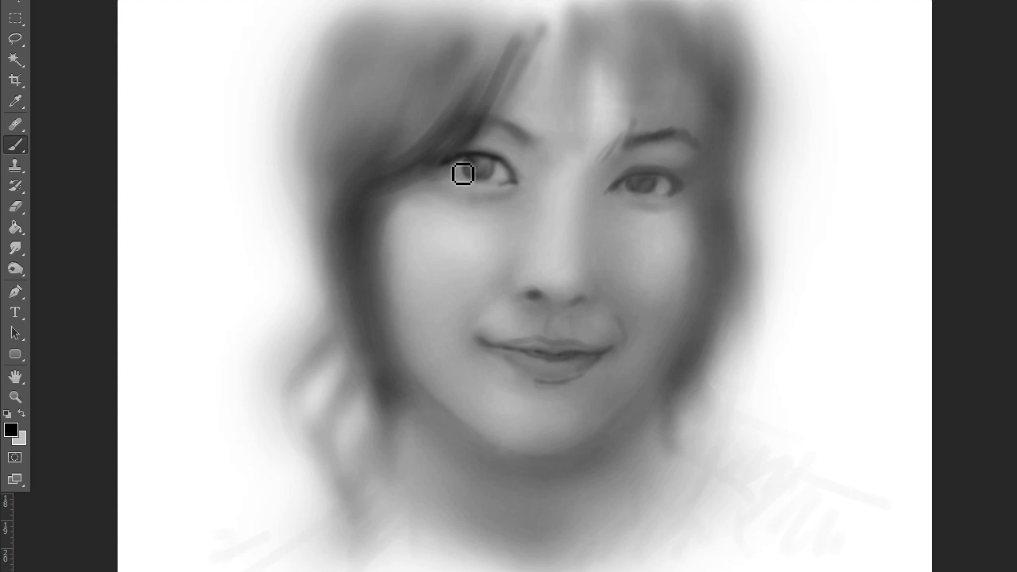
left_click_drag(439, 183, 472, 151)
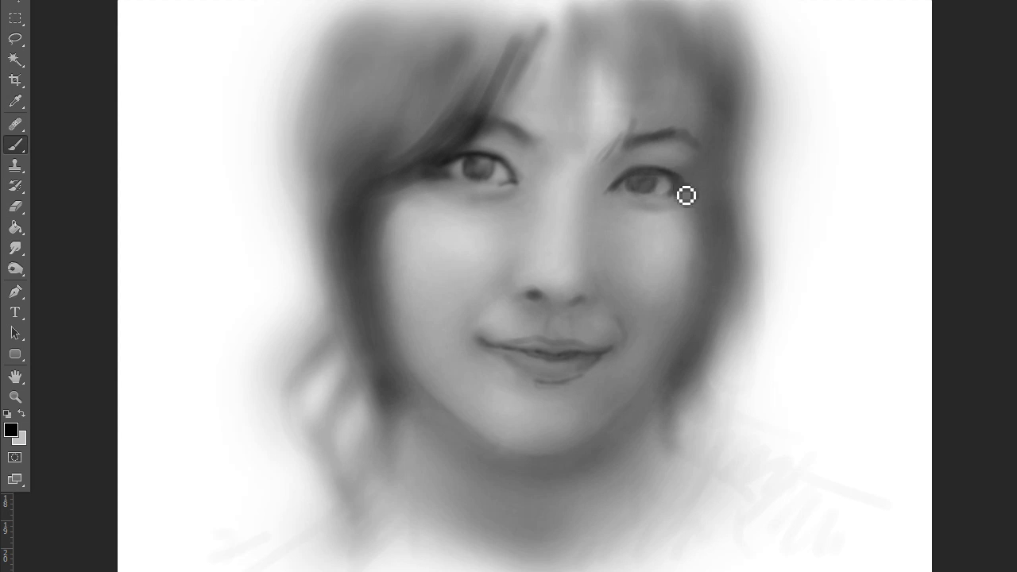
Step: Darken the right eye's lash line and outer corner, and paint a thin strand down the right cheek
mouse_move(694, 191)
left_mouse_down()
mouse_move(649, 190)
mouse_move(695, 183)
mouse_move(694, 170)
left_mouse_up()
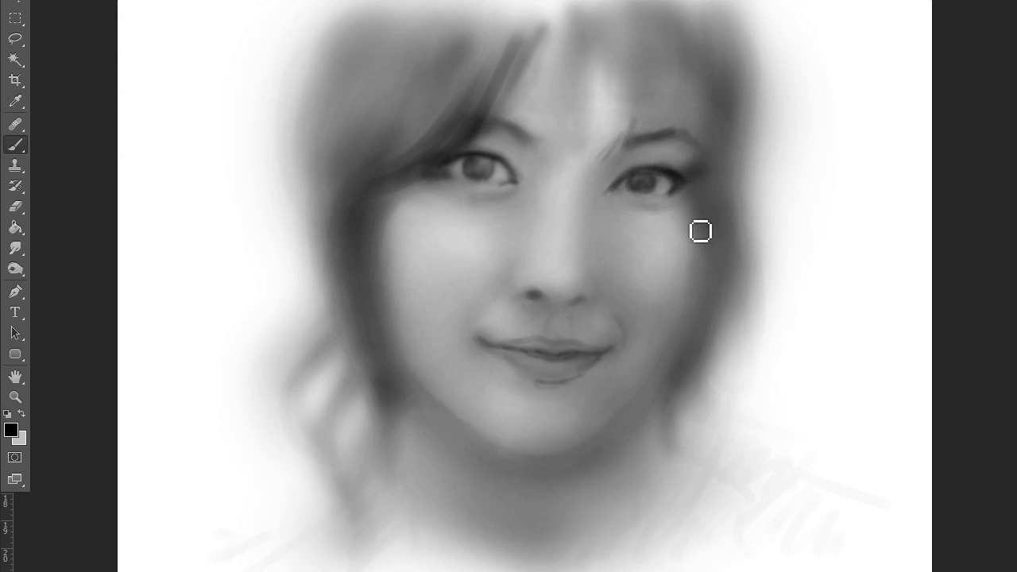
left_click_drag(696, 199, 707, 188)
mouse_move(701, 239)
left_mouse_down()
mouse_move(692, 347)
mouse_move(656, 373)
left_mouse_up()
left_click(697, 256, "alt")
left_click(696, 198, "alt")
left_click(693, 208, "alt")
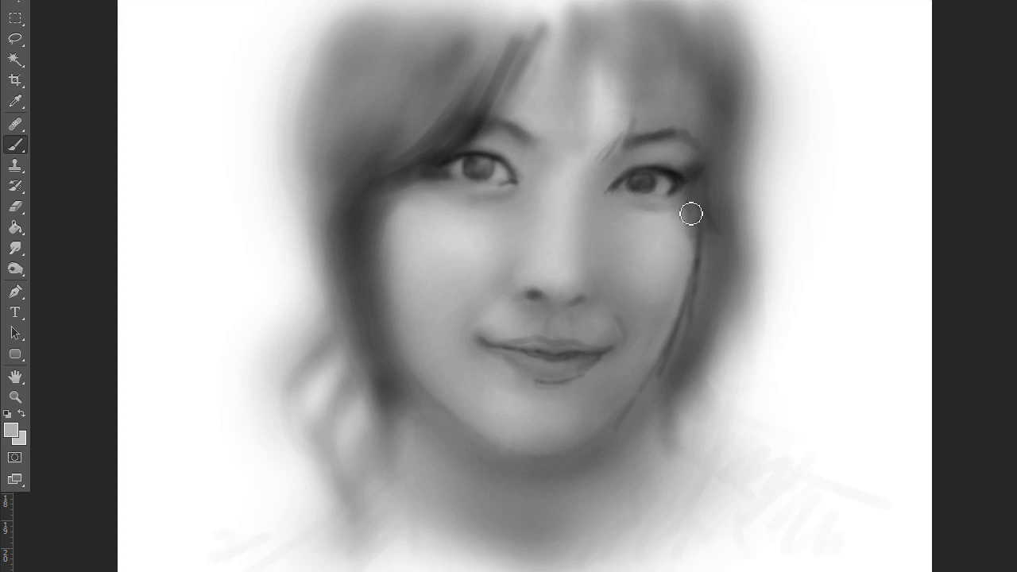
left_click(635, 362, "alt")
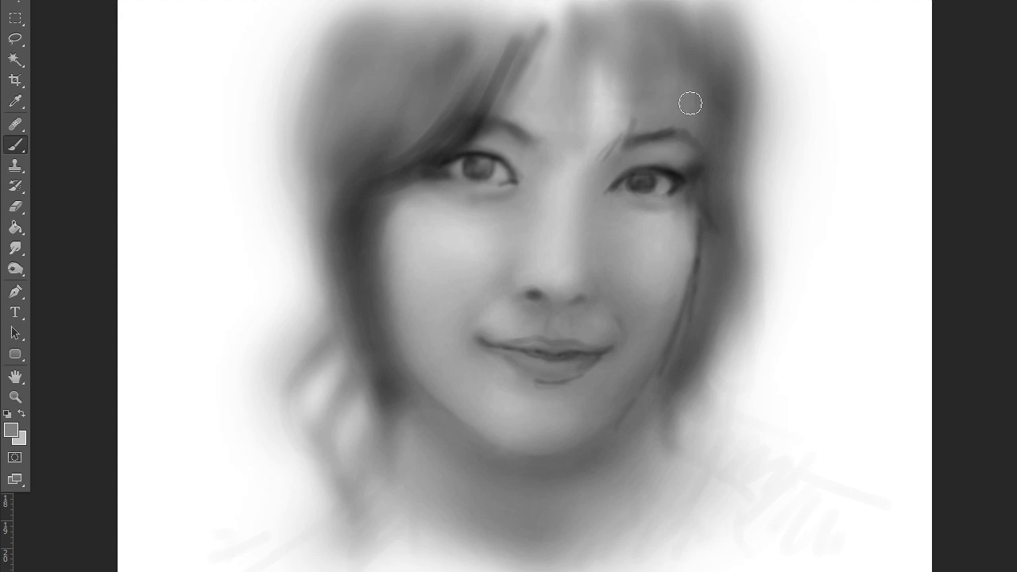
left_click(454, 141, "alt")
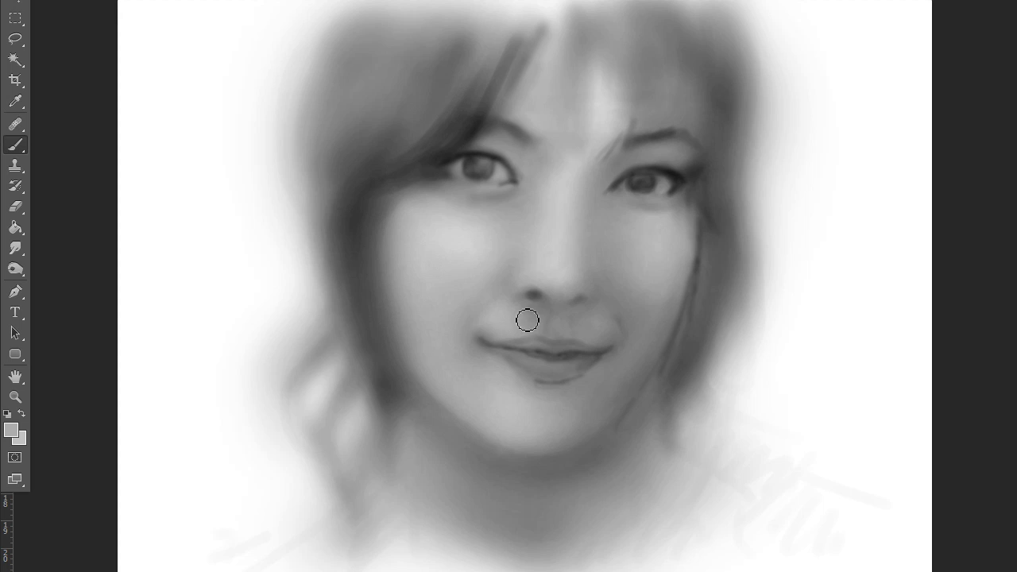
Step: Soften and lighten the shading over the nose with sampled skin greys
left_click_drag(456, 342, 456, 202)
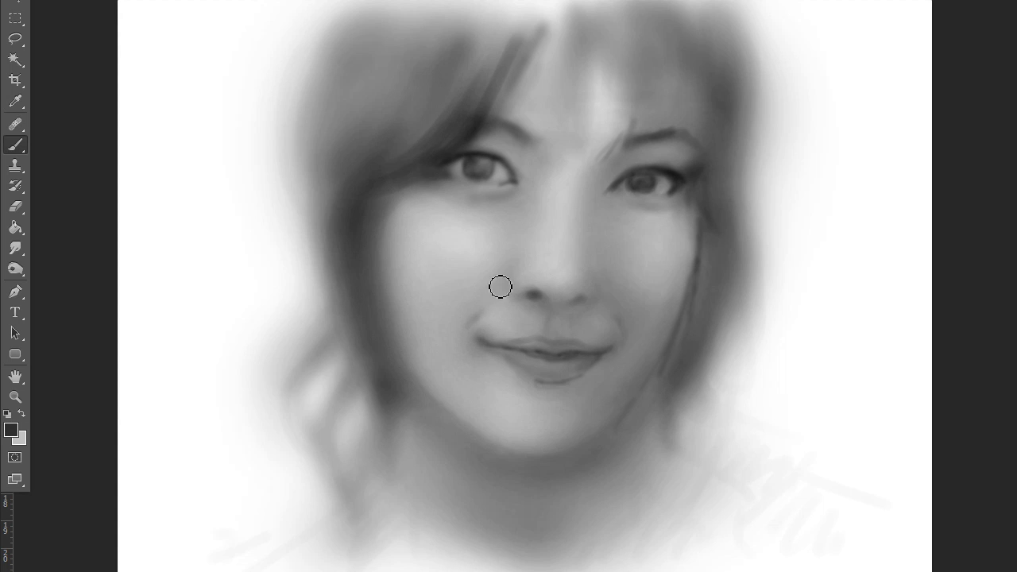
left_click(453, 301, "alt")
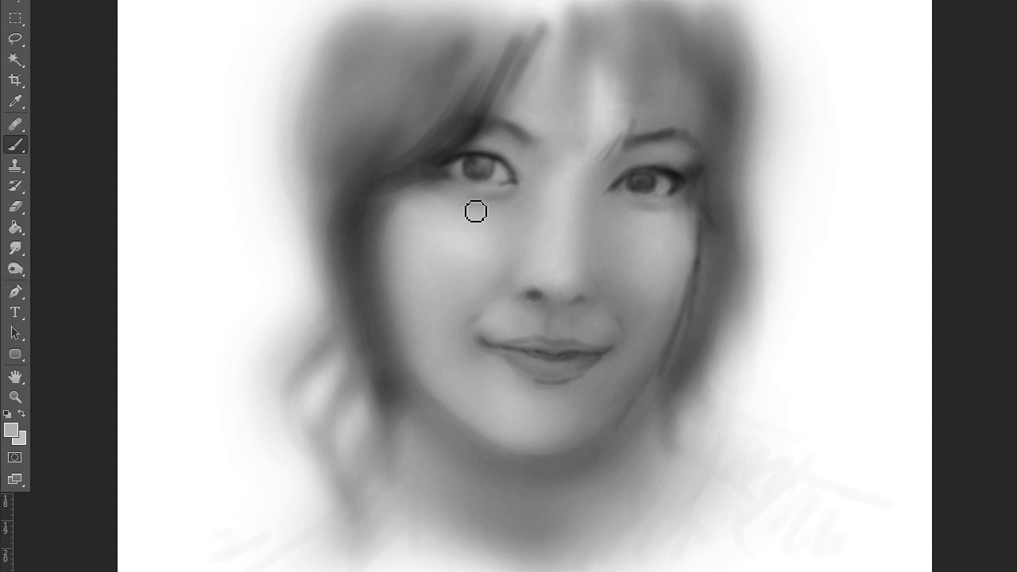
left_click(546, 294, "alt")
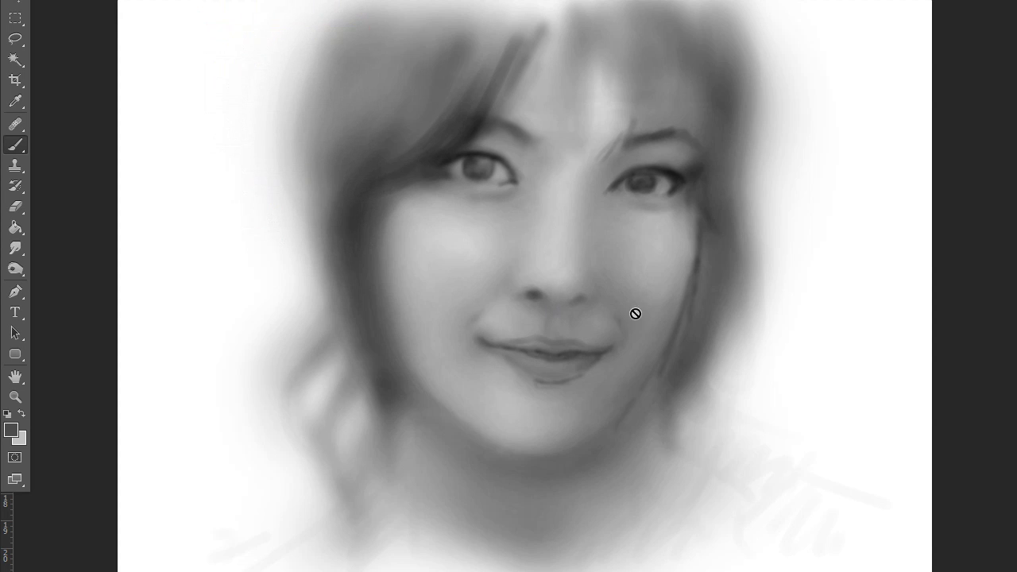
left_click_drag(567, 301, 595, 288)
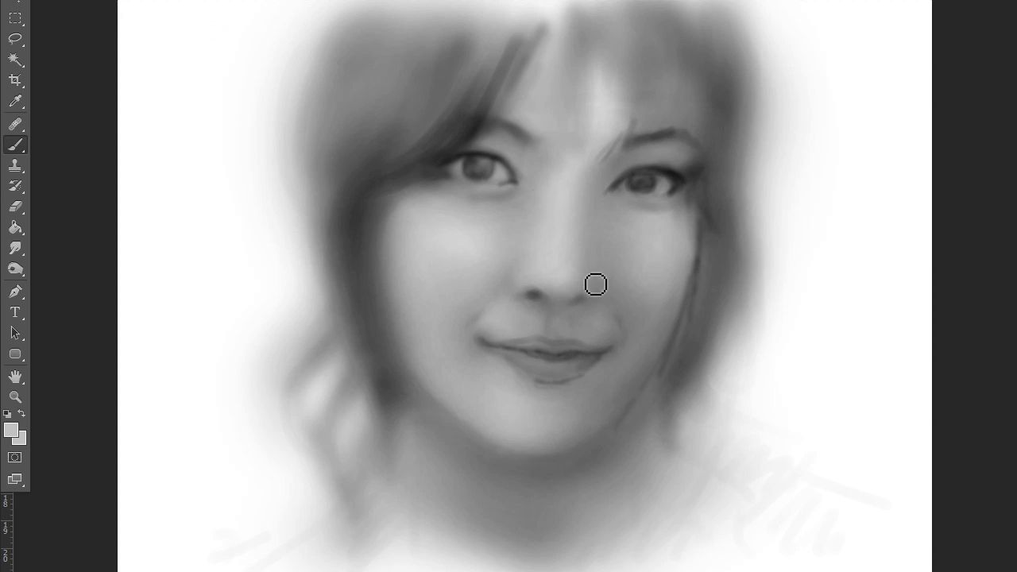
mouse_move(543, 268)
left_mouse_down()
mouse_move(540, 288)
mouse_move(533, 275)
left_mouse_up()
left_click(528, 290, "alt")
left_click(525, 261, "alt")
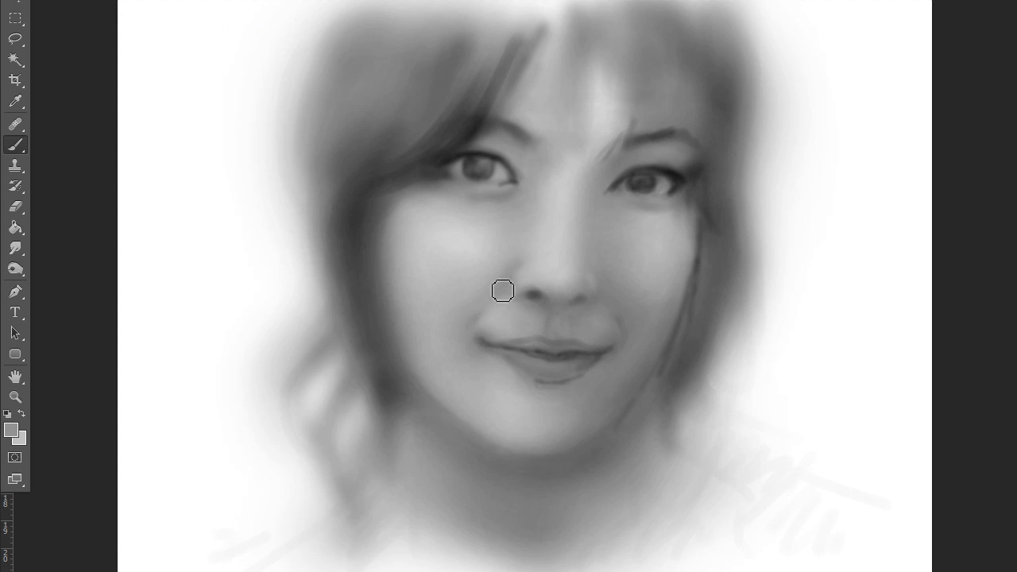
left_click(511, 317, "alt")
left_click(494, 297, "alt")
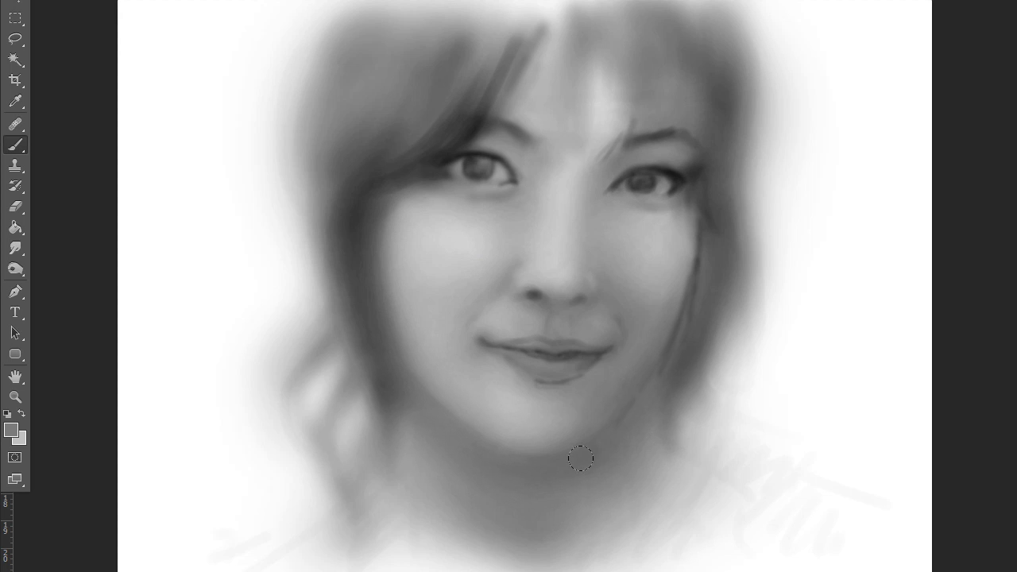
Step: Lighten the left cheek, jaw edge and neck below the chin, then reset the colour to black
left_click_drag(762, 536, 710, 556)
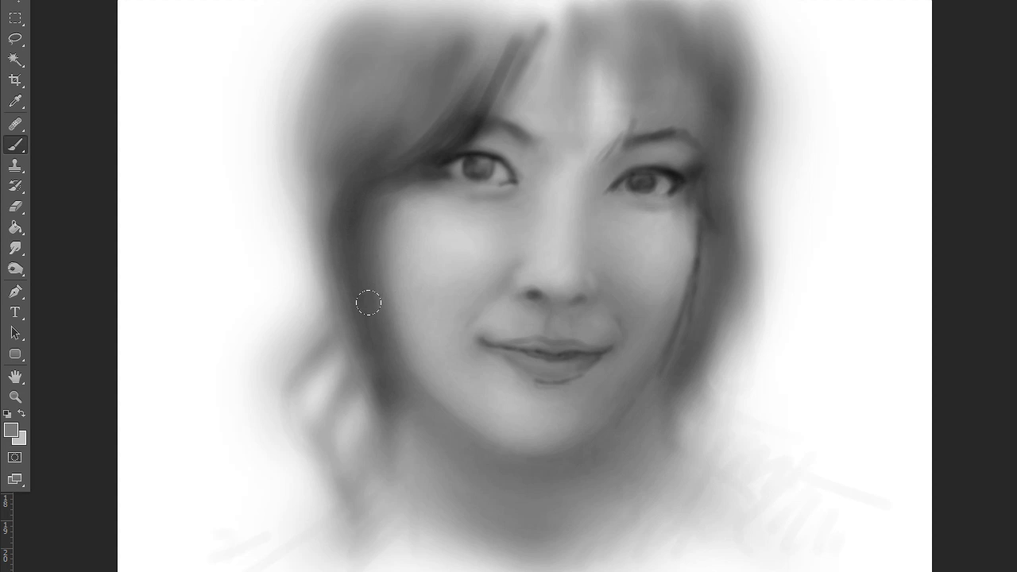
left_click_drag(389, 216, 426, 387)
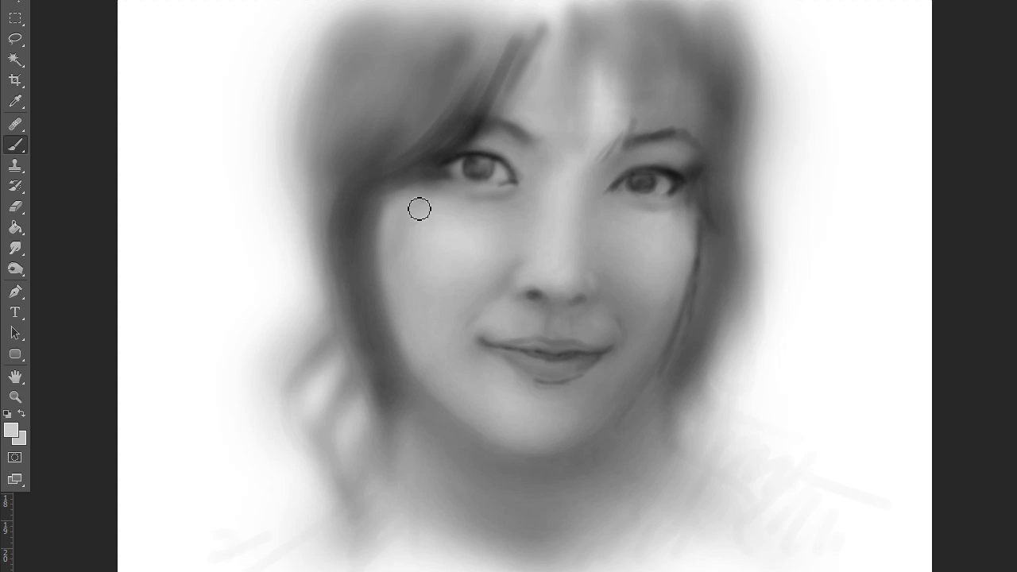
left_click(431, 274, "alt")
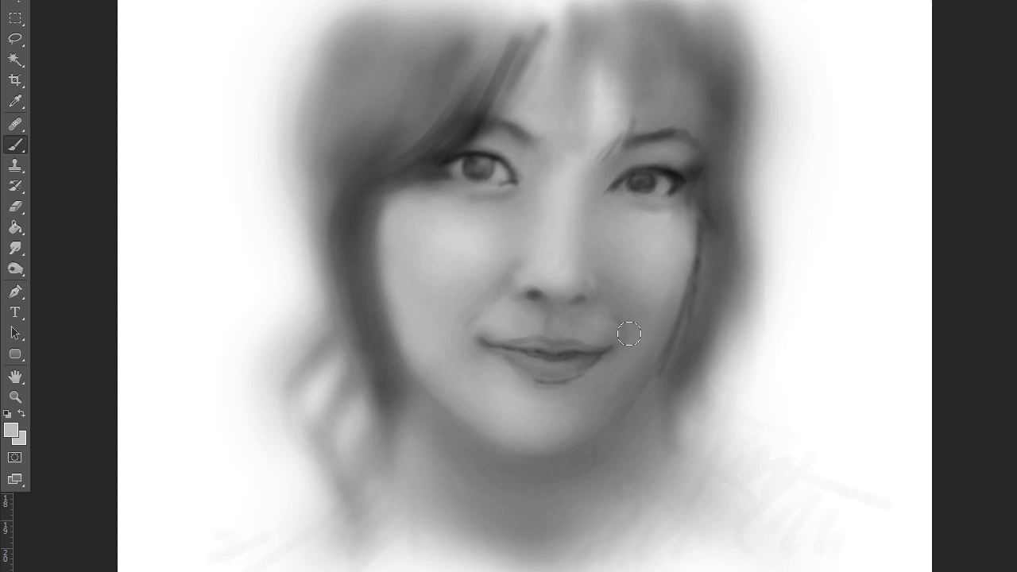
left_click_drag(594, 457, 647, 359)
key("d")
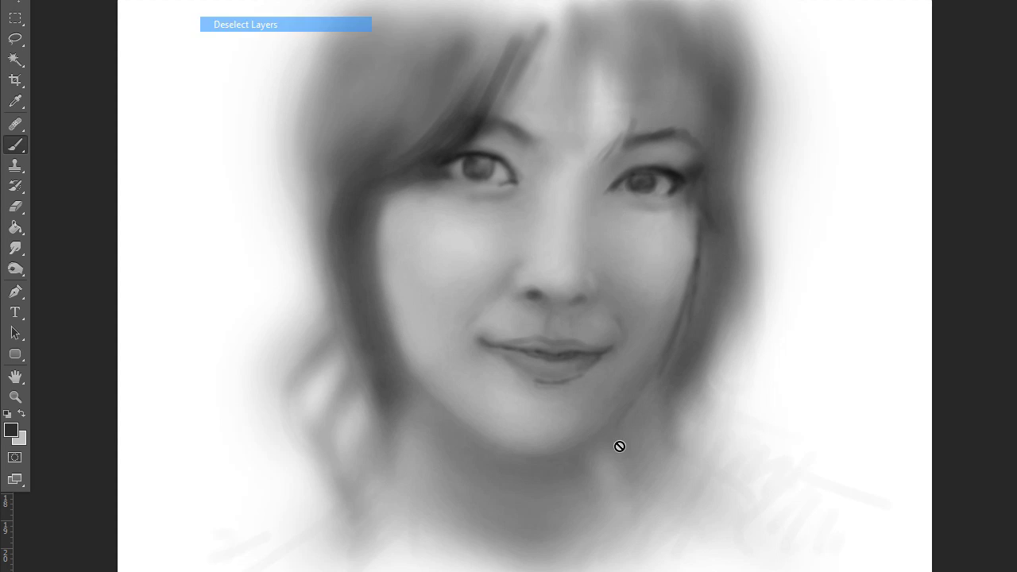
Step: Shade the neck, right shoulder and left hair and shoulder dark grey
mouse_move(640, 410)
left_mouse_down()
mouse_move(719, 453)
mouse_move(659, 424)
mouse_move(715, 460)
mouse_move(669, 468)
mouse_move(631, 409)
mouse_move(749, 494)
mouse_move(601, 446)
mouse_move(609, 535)
mouse_move(640, 443)
mouse_move(726, 500)
mouse_move(709, 471)
mouse_move(772, 463)
mouse_move(841, 541)
left_mouse_up()
mouse_move(352, 398)
left_mouse_down()
mouse_move(379, 400)
mouse_move(357, 424)
mouse_move(329, 495)
mouse_move(255, 549)
mouse_move(358, 454)
mouse_move(180, 545)
mouse_move(348, 436)
mouse_move(296, 509)
mouse_move(316, 459)
left_mouse_up()
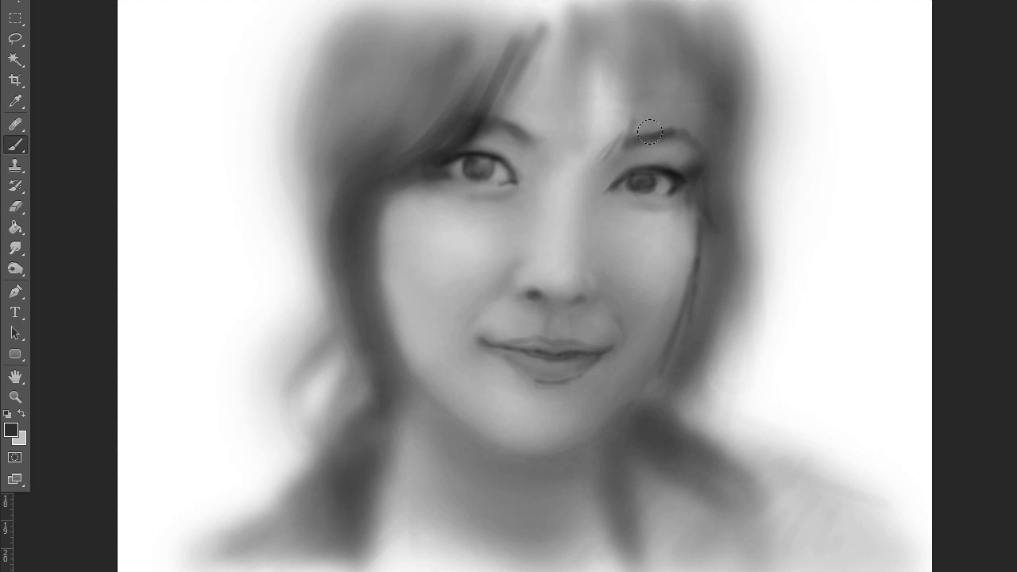
left_click(588, 247, "alt")
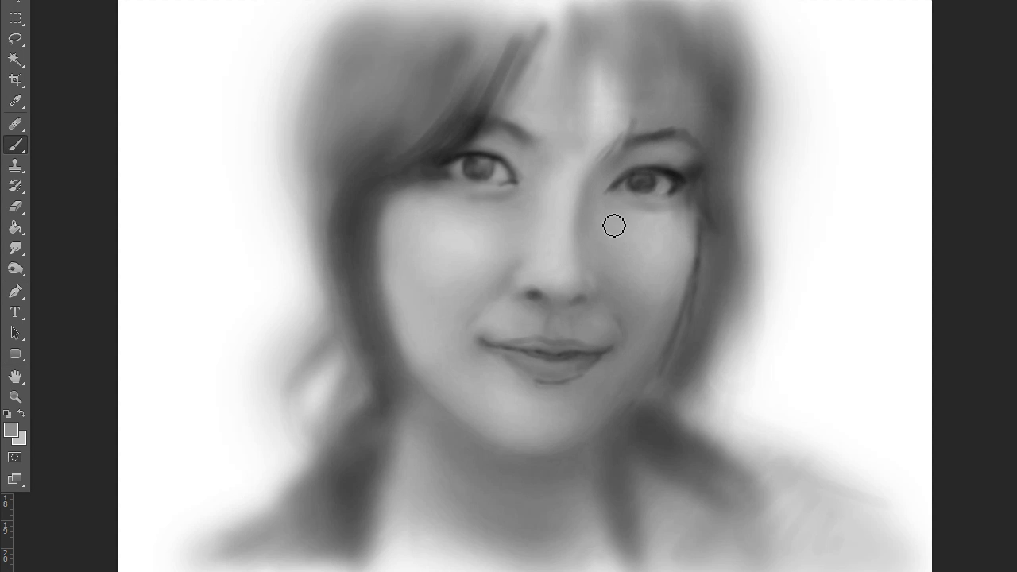
left_click(548, 295, "alt")
Step: Repaint the right side of the nose with a defined nostril, sampling skin greys around it
mouse_move(617, 274)
left_mouse_down()
mouse_move(603, 306)
mouse_move(604, 286)
left_mouse_up()
left_click(532, 294, "alt")
left_click(535, 298, "alt")
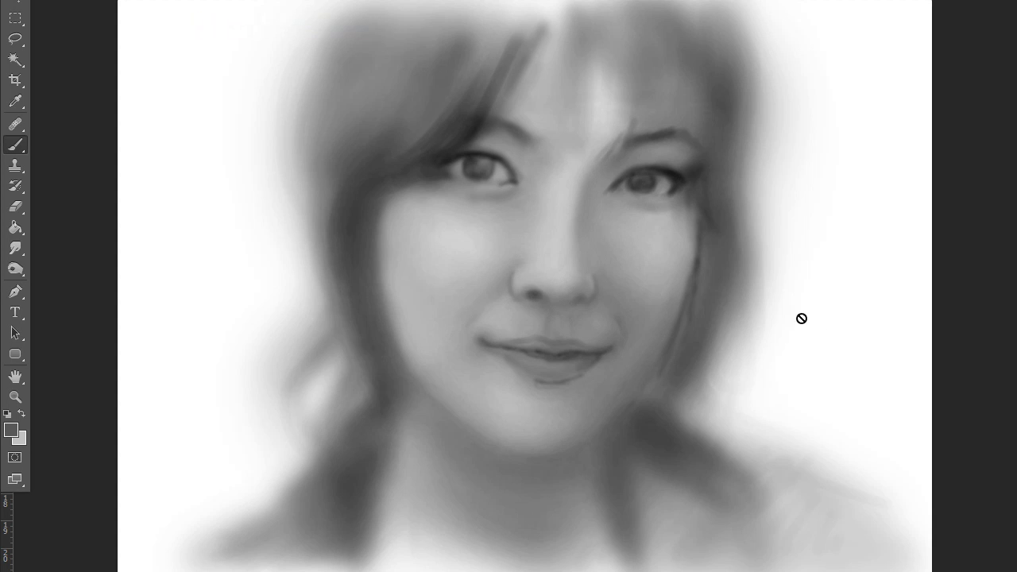
left_click(536, 291, "alt")
left_click(564, 311, "alt")
left_click(572, 328, "alt")
left_click(589, 315, "alt")
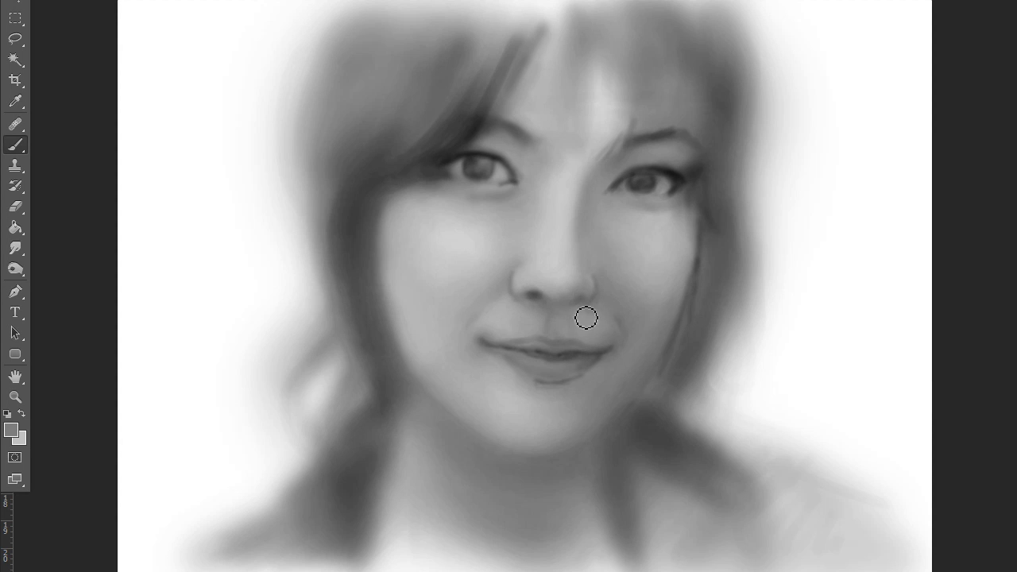
left_click(536, 339, "alt")
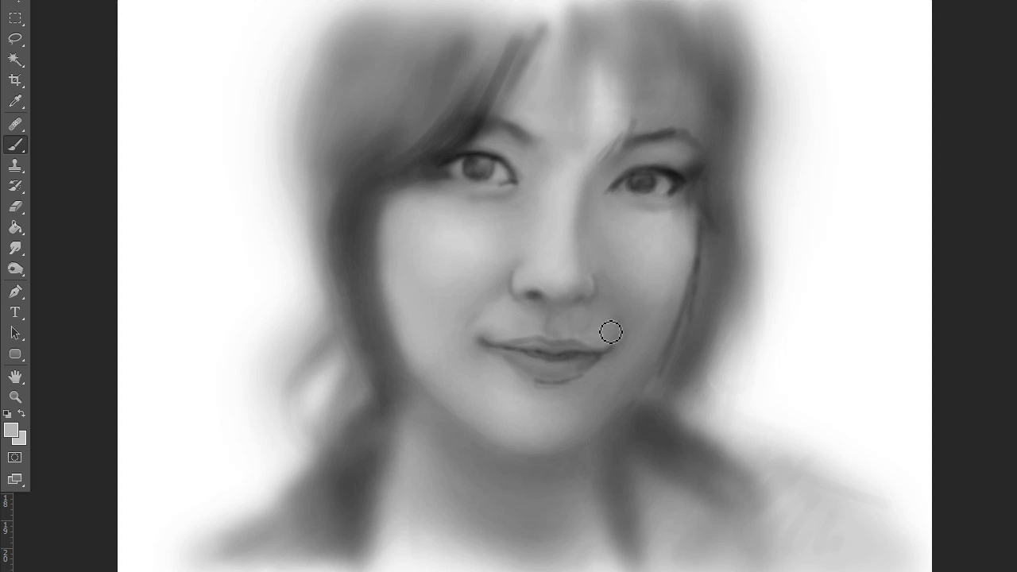
Step: Extend the right lip corner upward, darken the lower lip edge and stroke toward the eyebrow
left_click(596, 355, "alt")
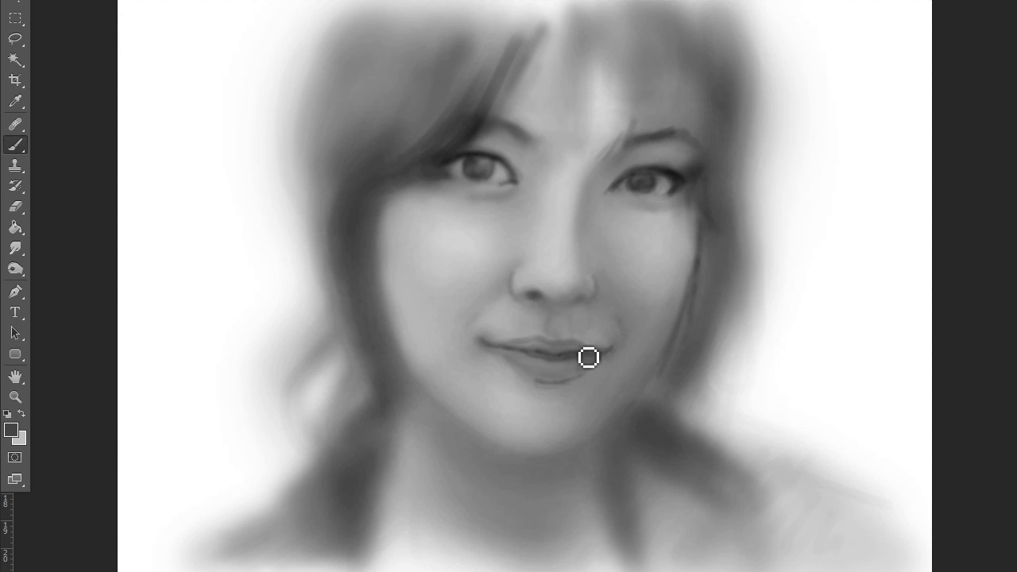
left_click_drag(615, 356, 618, 358)
left_click_drag(537, 378, 612, 374)
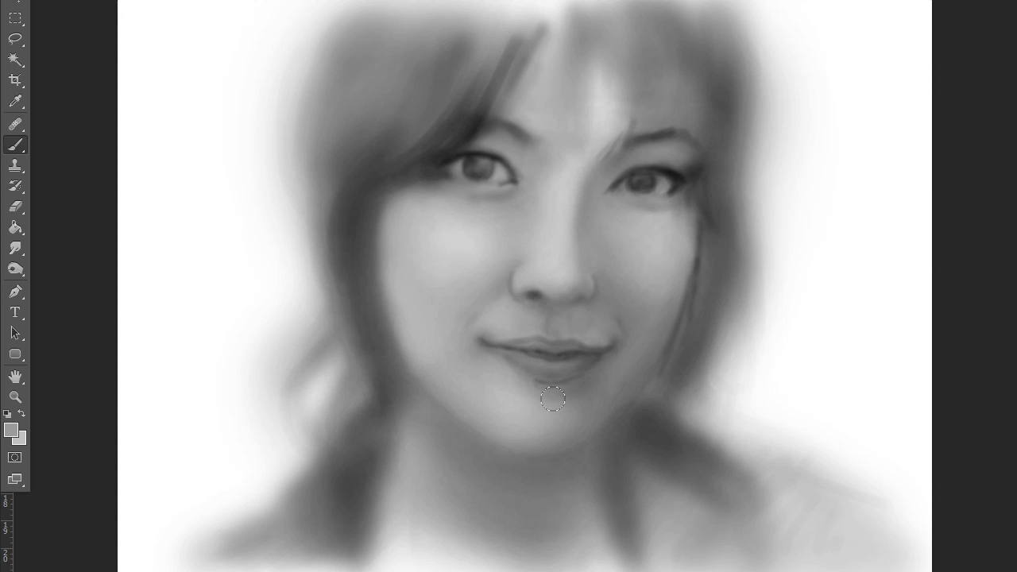
left_click(601, 396, "alt")
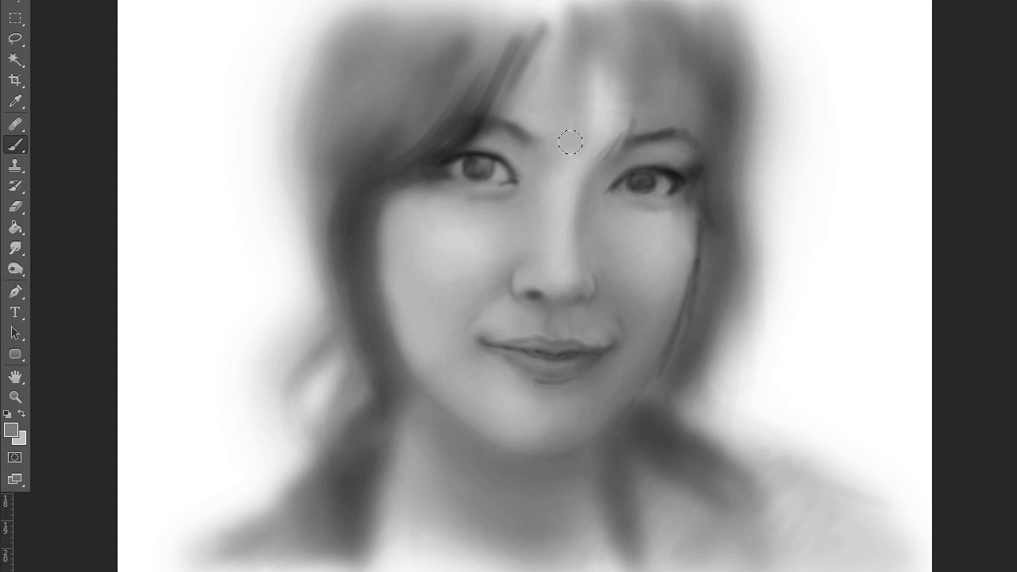
left_click_drag(556, 162, 608, 140)
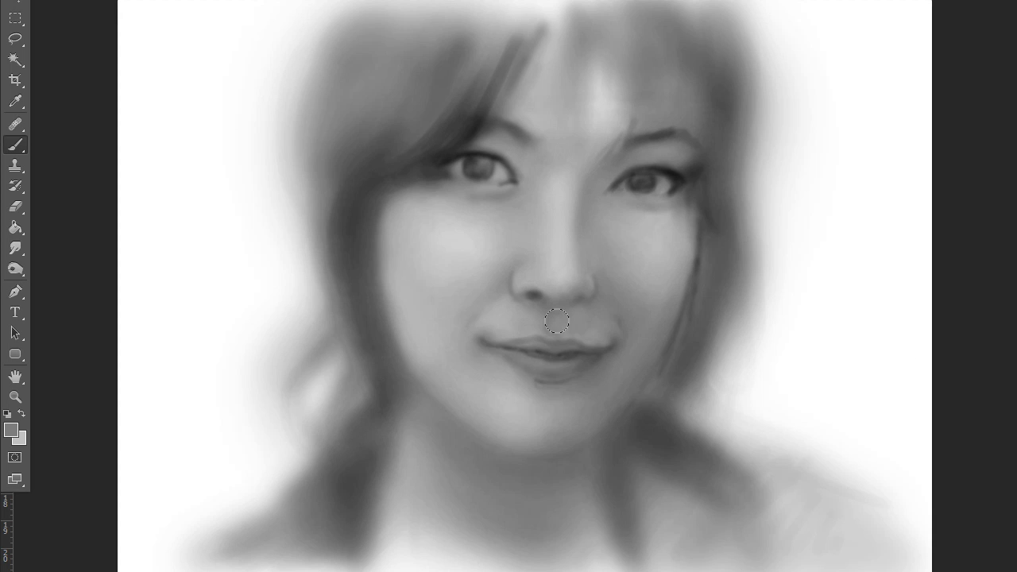
Step: Add a highlight on the lower lip and smooth it with lighter sampled greys
mouse_move(545, 362)
left_mouse_down()
mouse_move(521, 363)
mouse_move(549, 375)
mouse_move(581, 370)
left_mouse_up()
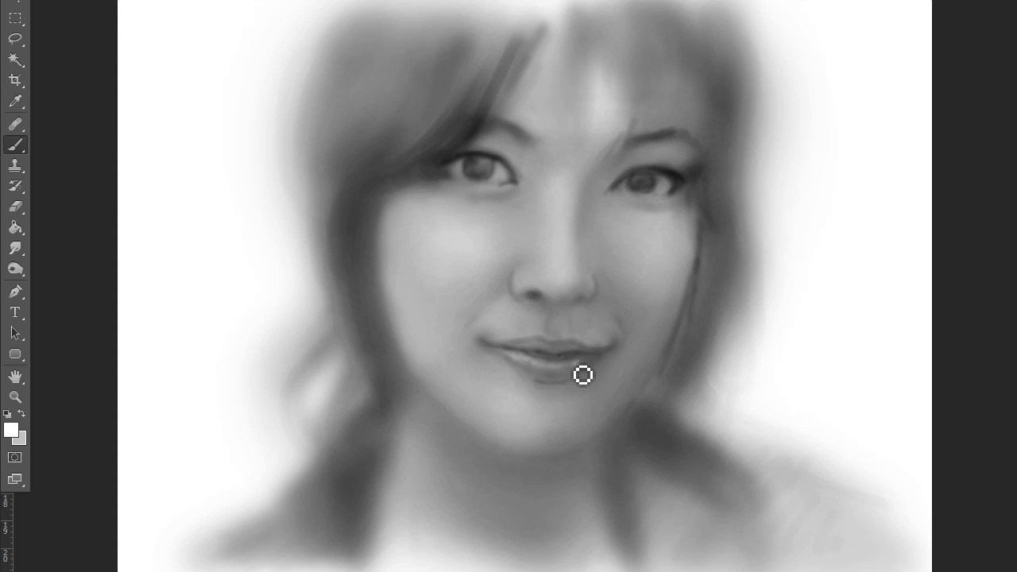
left_click(556, 349, "alt")
left_click_drag(576, 360, 504, 354)
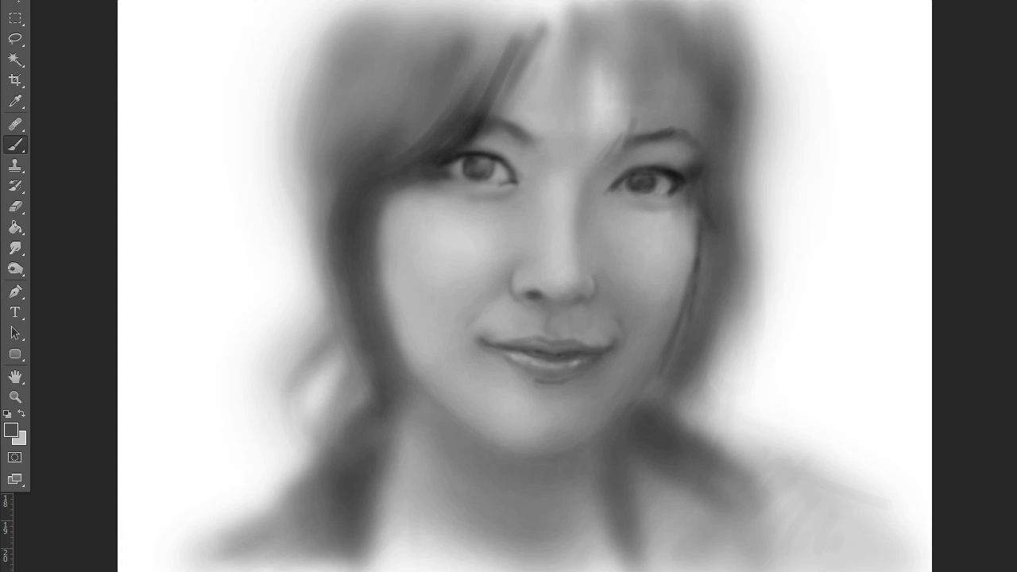
left_click(518, 382, "alt")
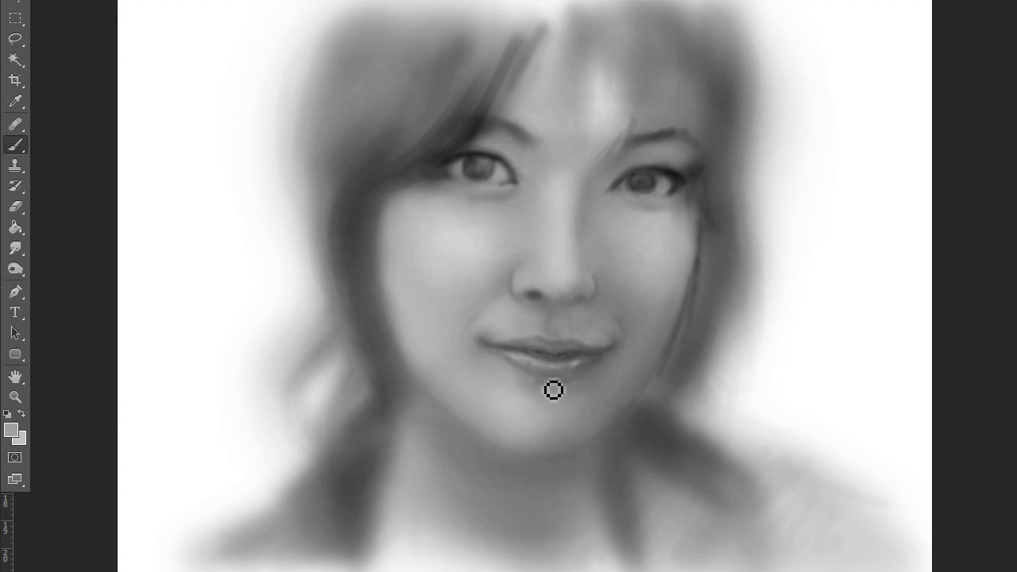
left_click(613, 365, "alt")
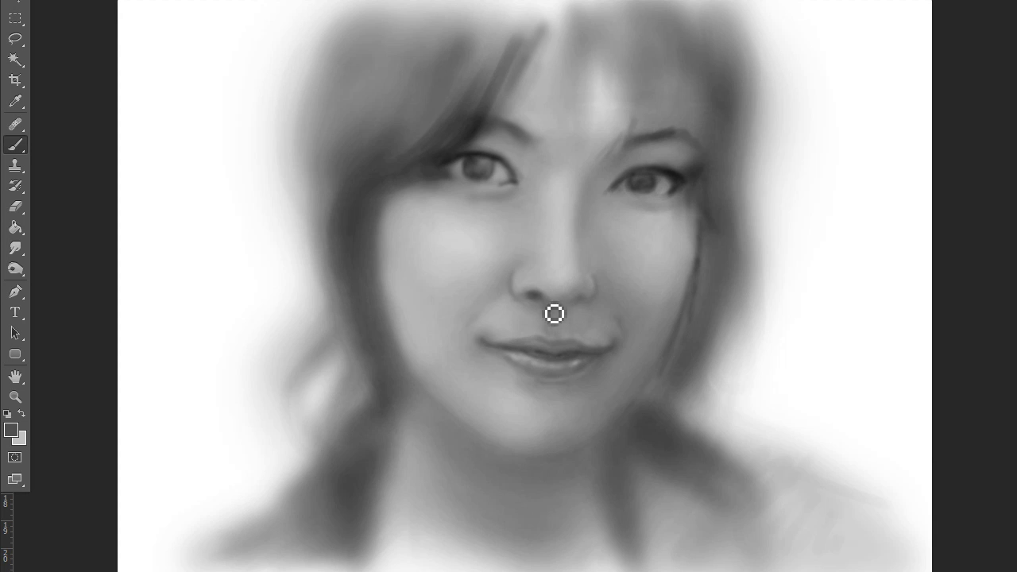
left_click(529, 289, "alt")
left_click(587, 309, "alt")
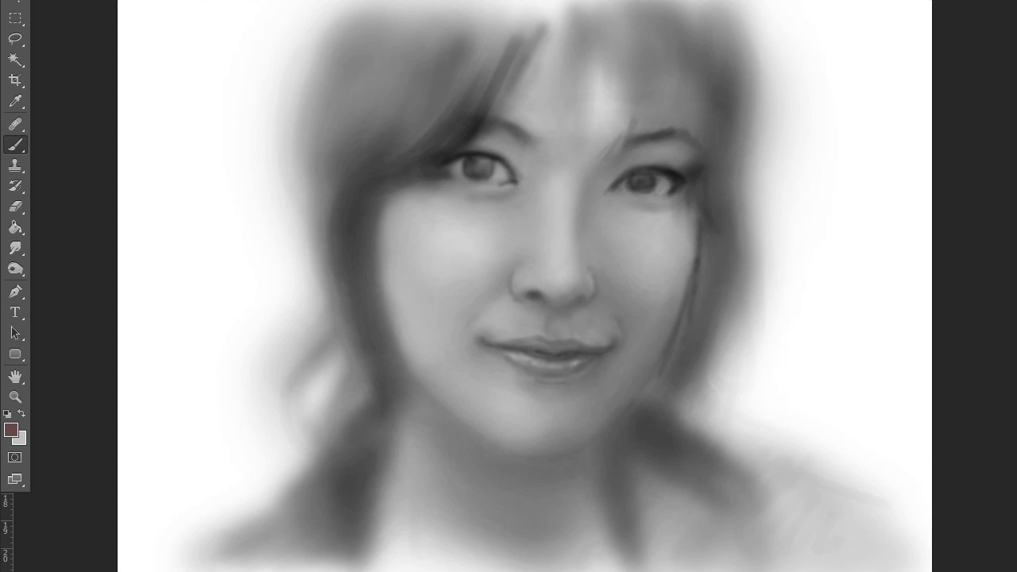
Step: Reset the paint colour to black and darken the hair at the top-left of the head
key("d")
mouse_move(500, 33)
left_mouse_down()
mouse_move(414, 124)
mouse_move(453, 111)
left_mouse_up()
mouse_move(467, 28)
left_mouse_down()
mouse_move(524, 8)
mouse_move(366, 143)
left_mouse_up()
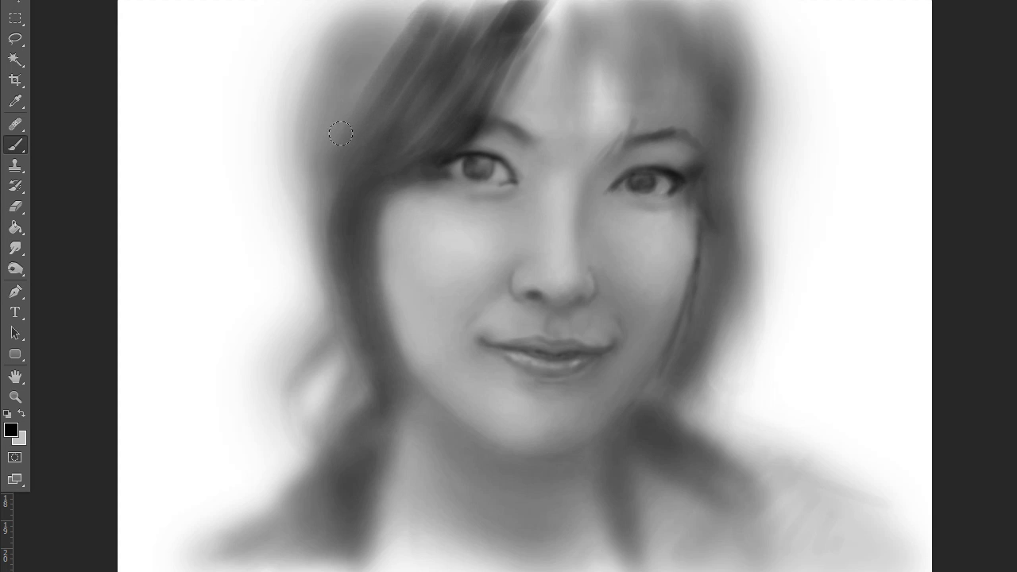
left_click_drag(445, 8, 313, 125)
Step: Paint dark hair strands down beside the left cheek to the jaw
left_click_drag(341, 15, 296, 230)
left_click_drag(326, 127, 298, 298)
left_click_drag(341, 143, 333, 278)
mouse_move(380, 191)
left_mouse_down()
mouse_move(373, 293)
mouse_move(397, 354)
left_mouse_up()
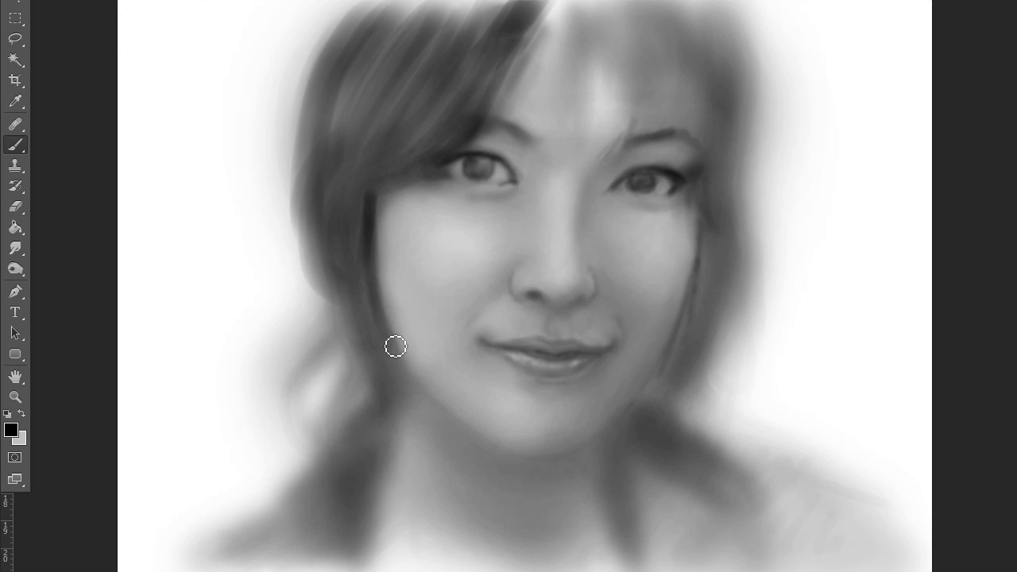
left_click_drag(357, 208, 369, 298)
left_click_drag(360, 261, 386, 354)
mouse_move(373, 302)
left_mouse_down()
mouse_move(397, 357)
mouse_move(367, 294)
left_mouse_up()
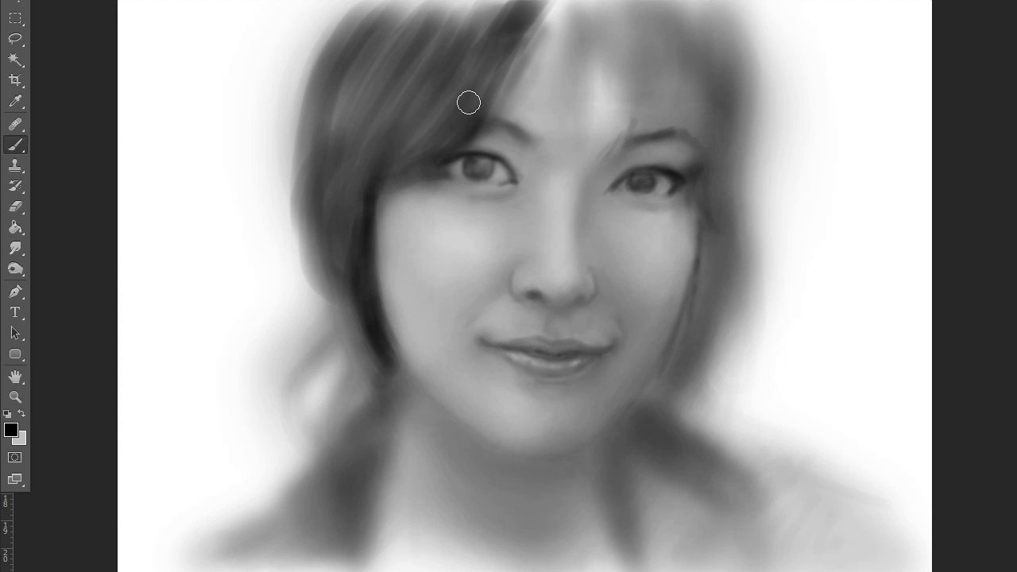
mouse_move(415, 121)
left_mouse_down()
mouse_move(445, 16)
mouse_move(390, 23)
left_mouse_up()
mouse_move(338, 104)
left_mouse_down()
mouse_move(357, 182)
mouse_move(361, 320)
left_mouse_up()
left_click_drag(333, 266, 339, 251)
Step: Add curling parallel strands past the left jaw to the bottom edge, filling the lower-left hair mass
mouse_move(347, 320)
left_mouse_down()
mouse_move(311, 352)
mouse_move(329, 313)
mouse_move(316, 362)
mouse_move(317, 492)
left_mouse_up()
mouse_move(358, 315)
left_mouse_down()
mouse_move(339, 429)
mouse_move(344, 556)
left_mouse_up()
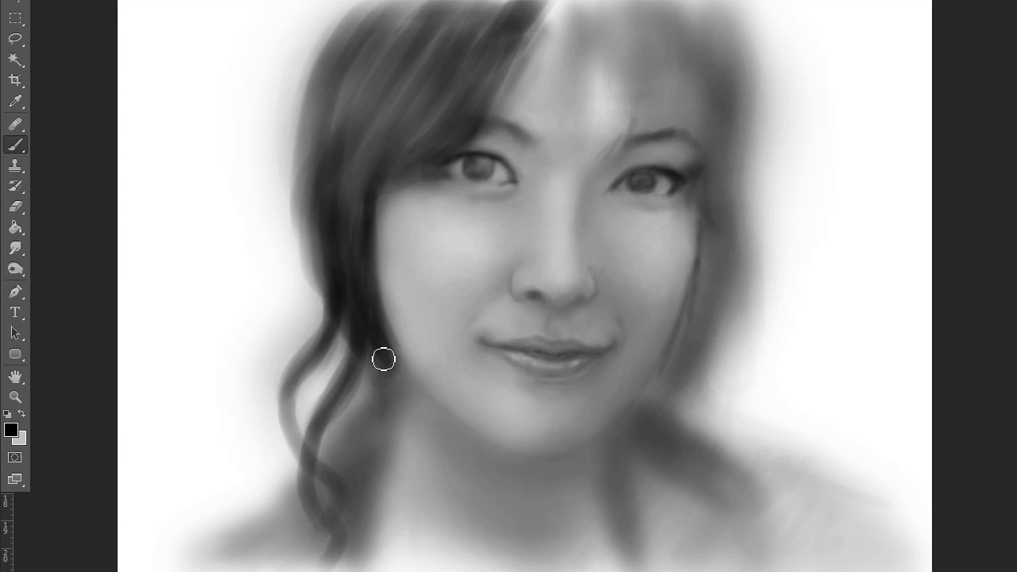
mouse_move(363, 460)
left_mouse_down()
mouse_move(393, 398)
mouse_move(370, 556)
left_mouse_up()
mouse_move(395, 397)
left_mouse_down()
mouse_move(363, 416)
mouse_move(283, 509)
left_mouse_up()
mouse_move(384, 415)
left_mouse_down()
mouse_move(248, 521)
mouse_move(318, 508)
mouse_move(369, 560)
left_mouse_up()
mouse_move(379, 463)
left_mouse_down()
mouse_move(361, 566)
mouse_move(262, 556)
left_mouse_up()
mouse_move(325, 461)
left_mouse_down()
mouse_move(242, 556)
mouse_move(366, 538)
left_mouse_up()
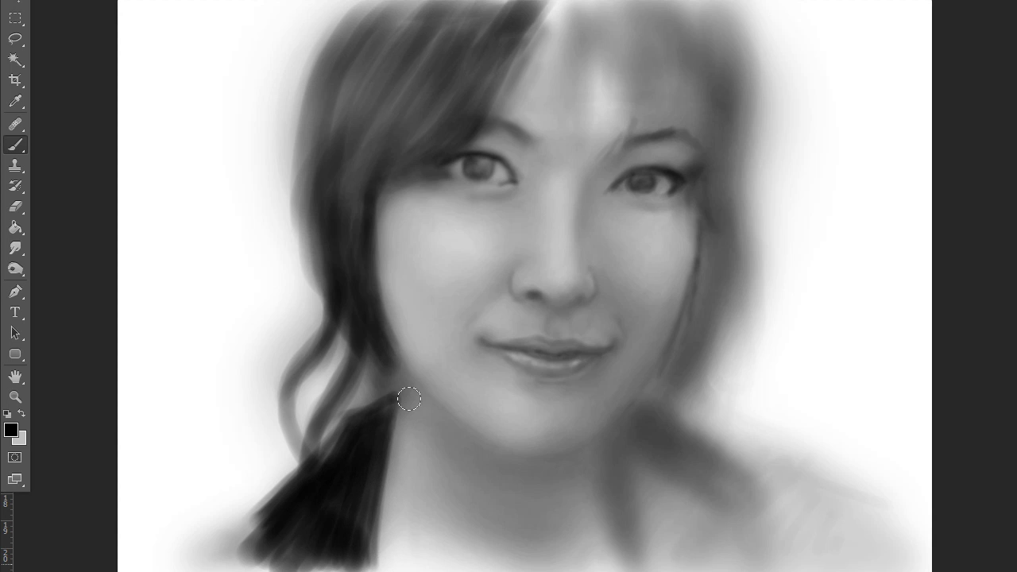